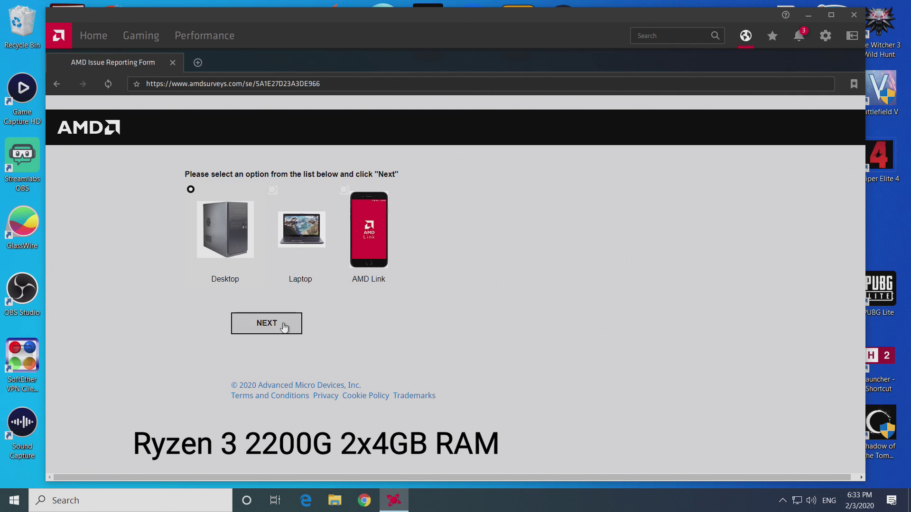
Continue to the desktop issue reporting form and set the graphics card model to Other
click(278, 327)
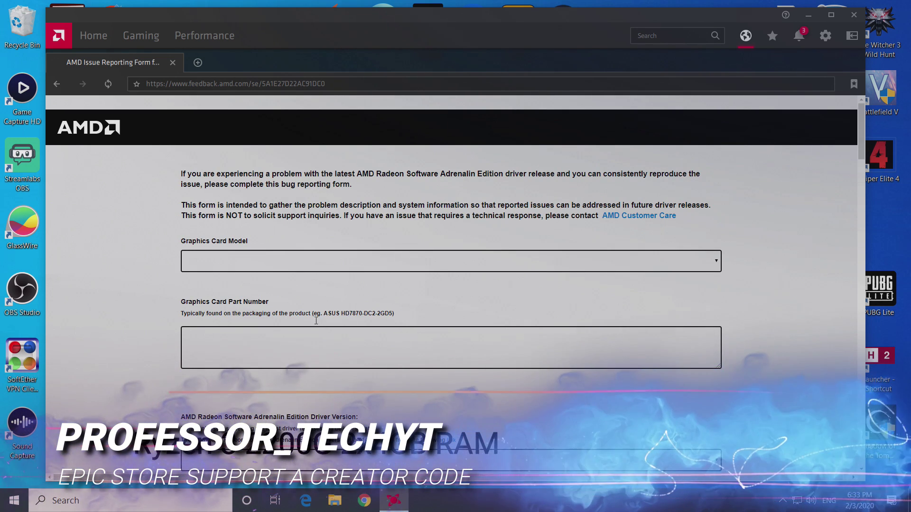
click(302, 261)
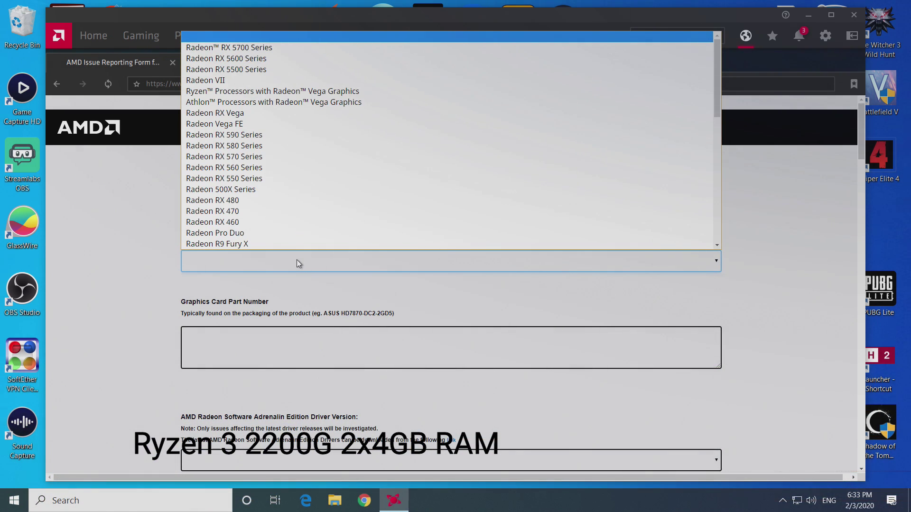
scroll(280, 216, down, 10)
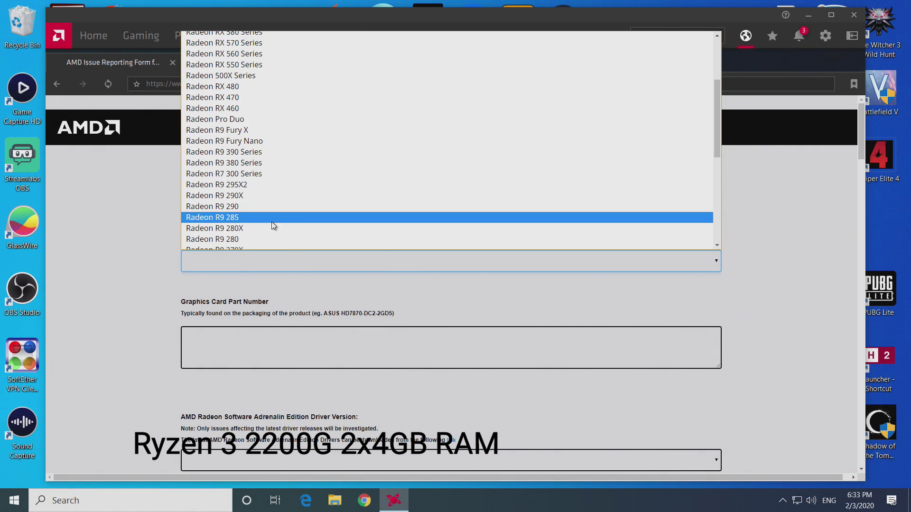
scroll(268, 223, up, 10)
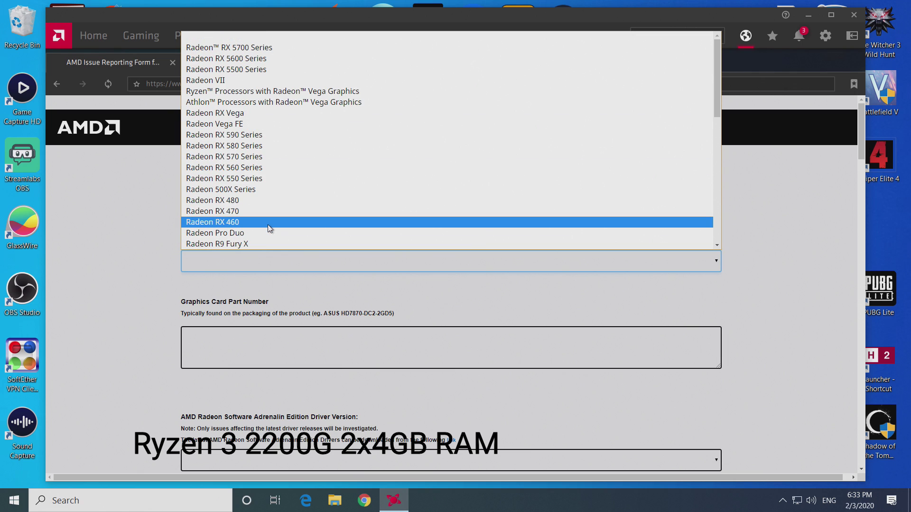
scroll(268, 225, down, 9)
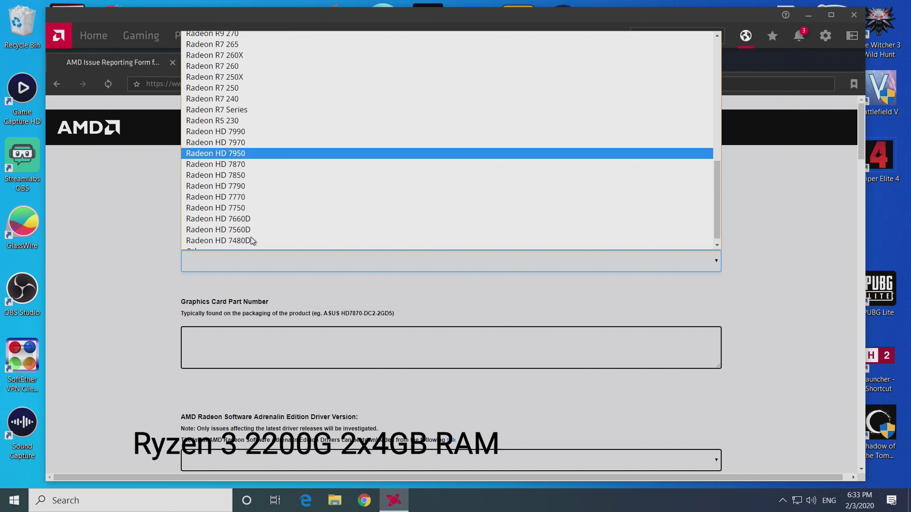
scroll(250, 238, down, 1)
click(223, 243)
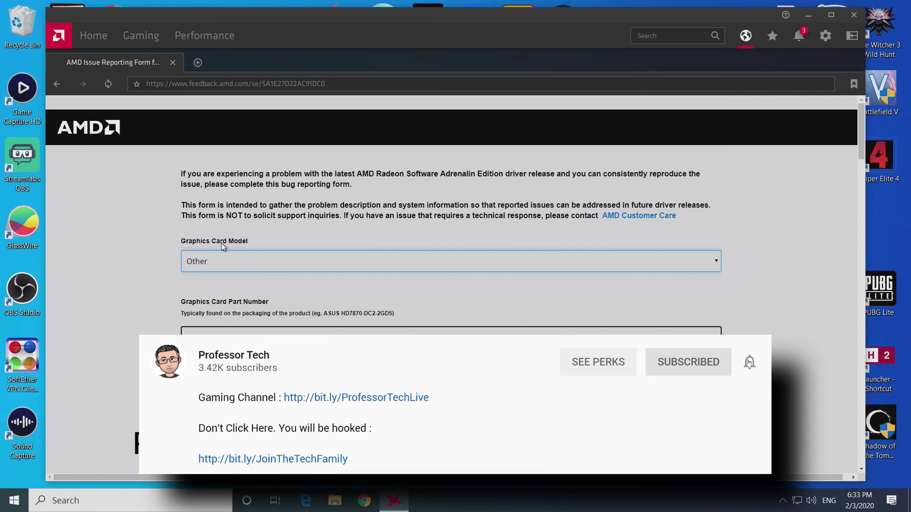
Look through the driver version and history fields of the issue reporting form and close the form
click(127, 305)
scroll(126, 306, down, 3)
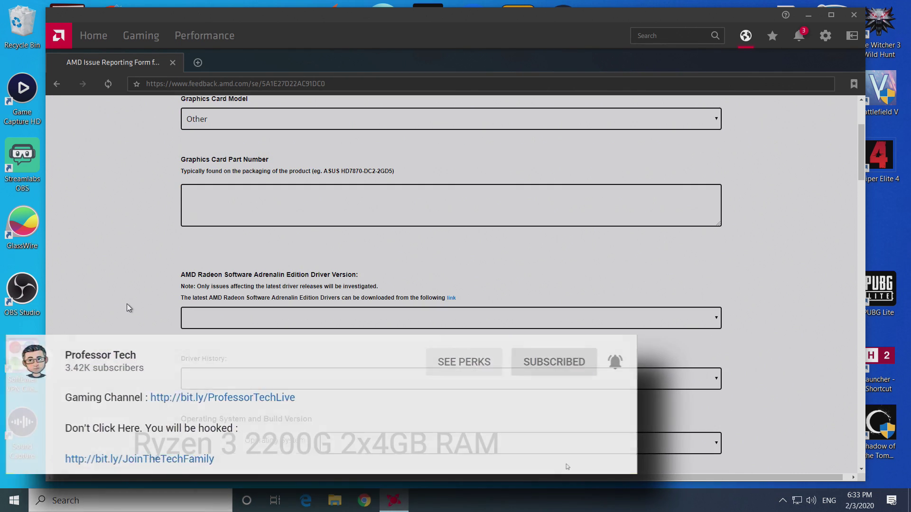
scroll(128, 305, down, 2)
scroll(561, 325, up, 3)
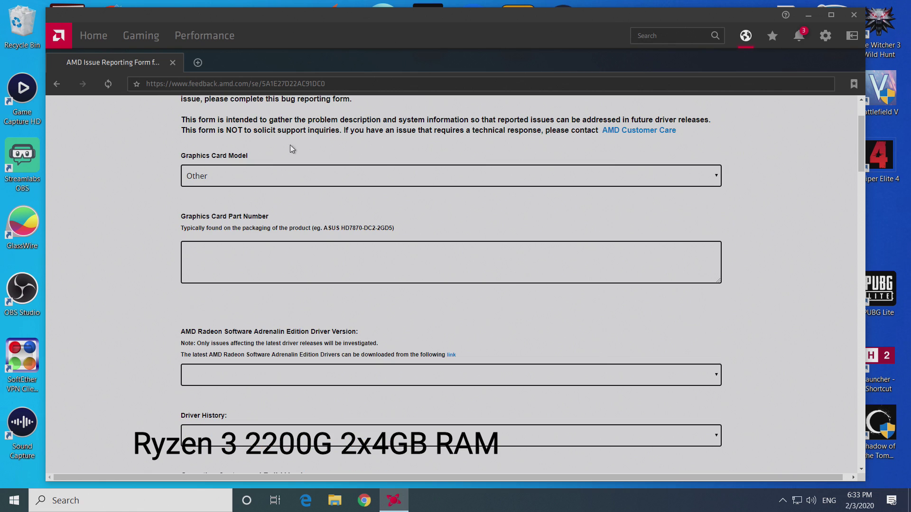
click(174, 63)
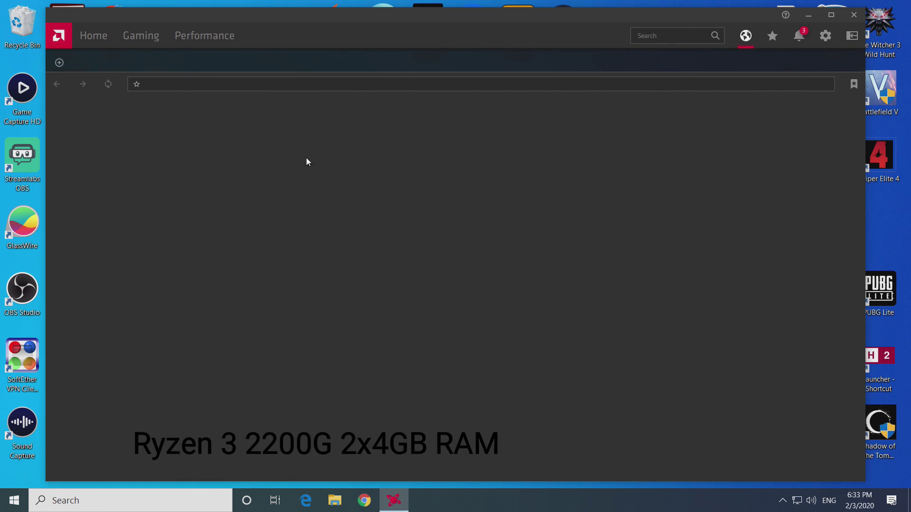
Review the Radeon Software system information and the global graphics settings, including the advanced options
click(822, 39)
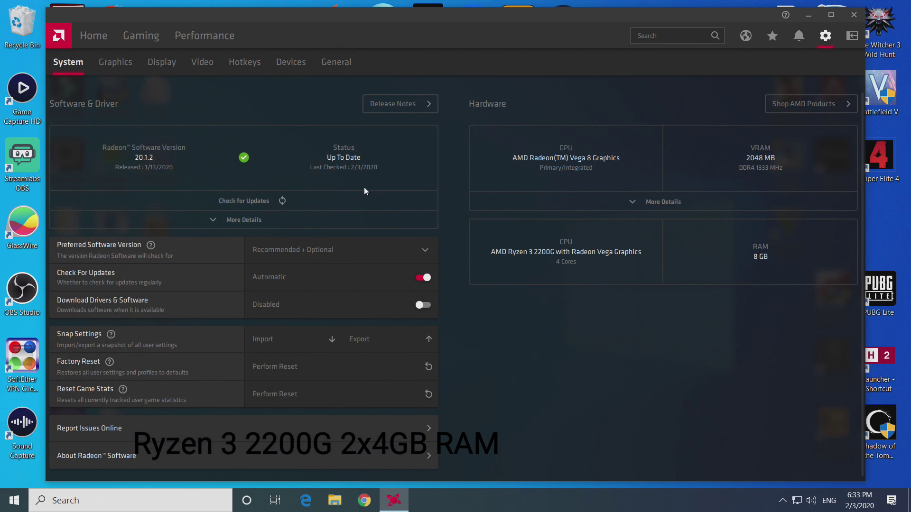
click(123, 64)
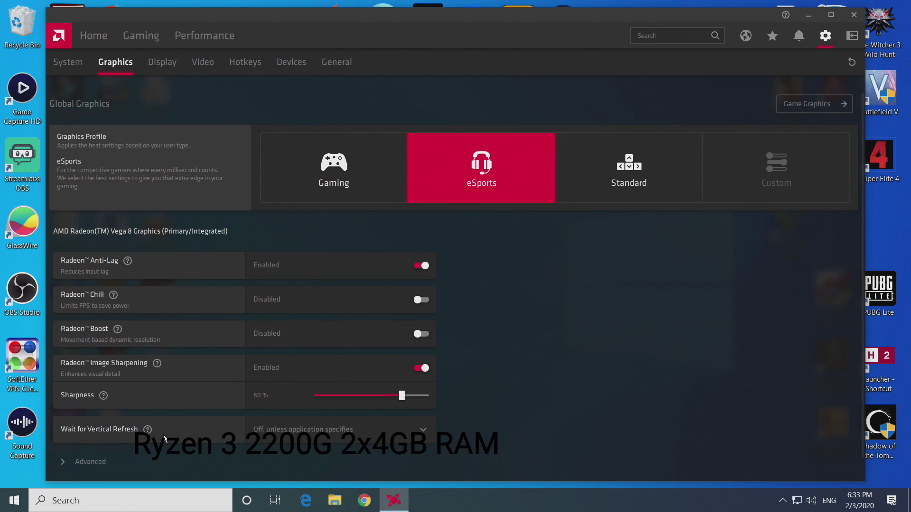
scroll(322, 448, down, 1)
click(101, 441)
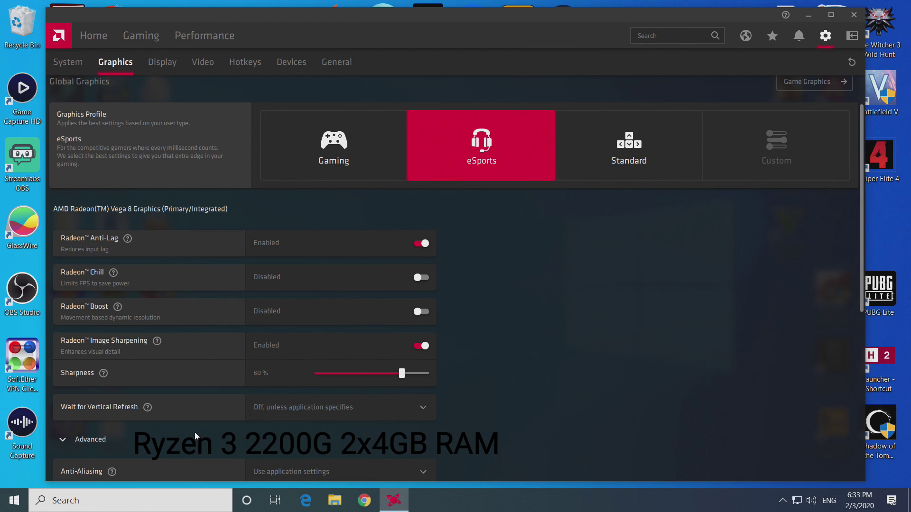
scroll(195, 432, down, 6)
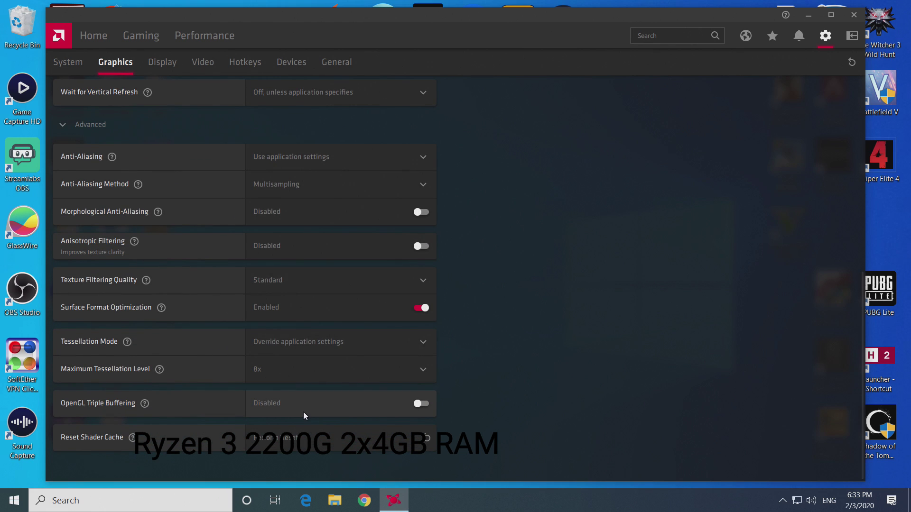
scroll(303, 394, up, 8)
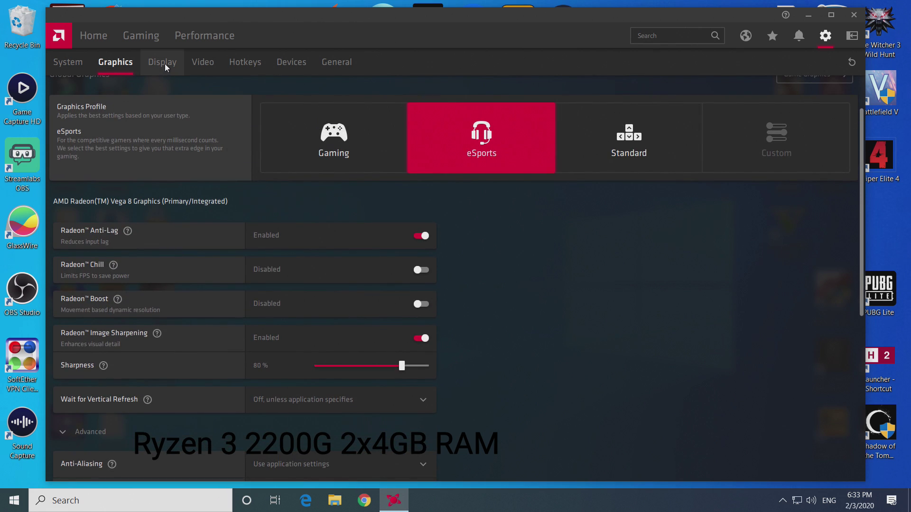
Review the Radeon Software display, video, hotkeys, devices and general settings
click(165, 64)
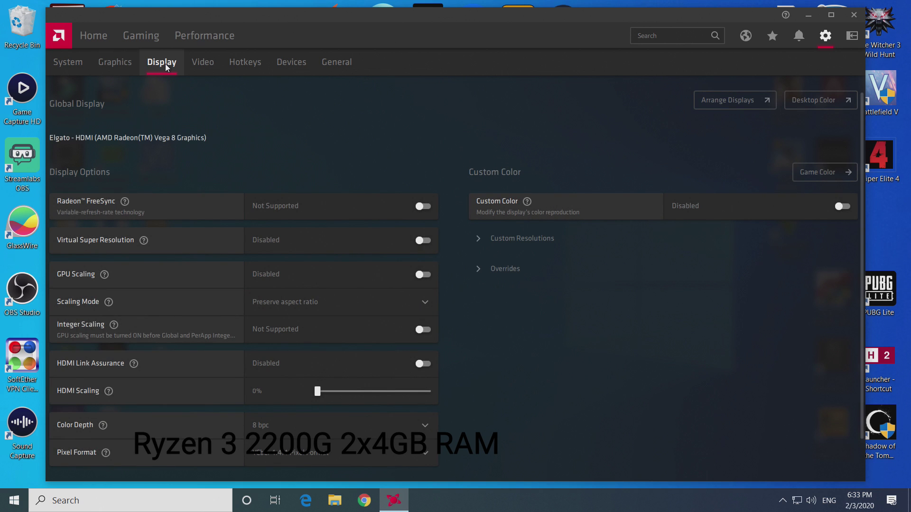
scroll(206, 216, down, 1)
scroll(206, 217, up, 1)
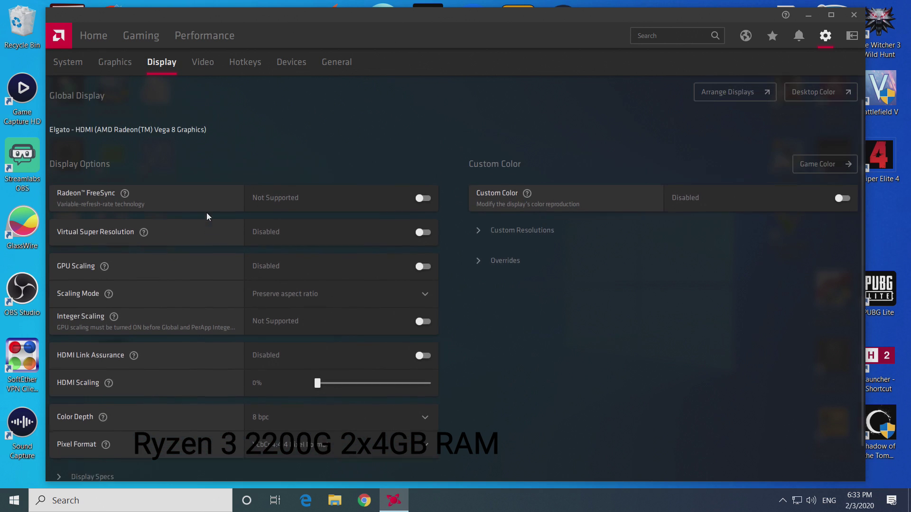
click(203, 69)
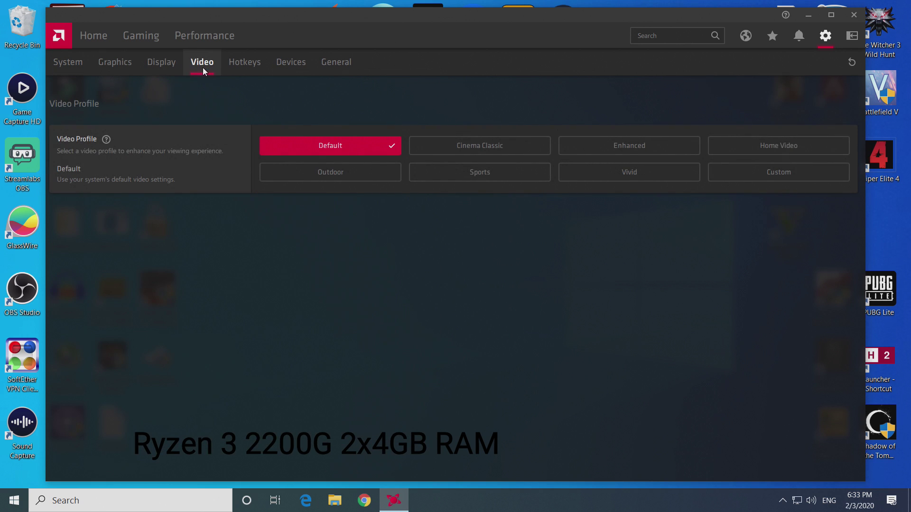
click(240, 64)
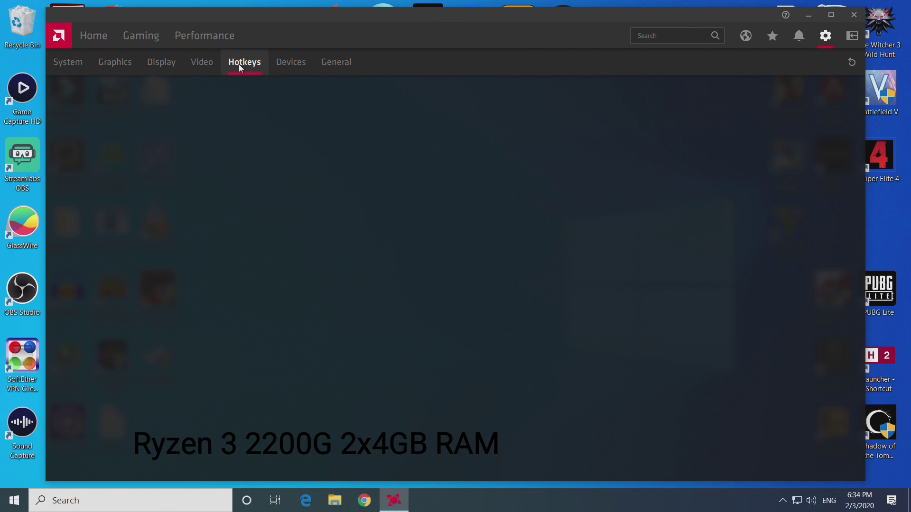
click(284, 63)
click(320, 61)
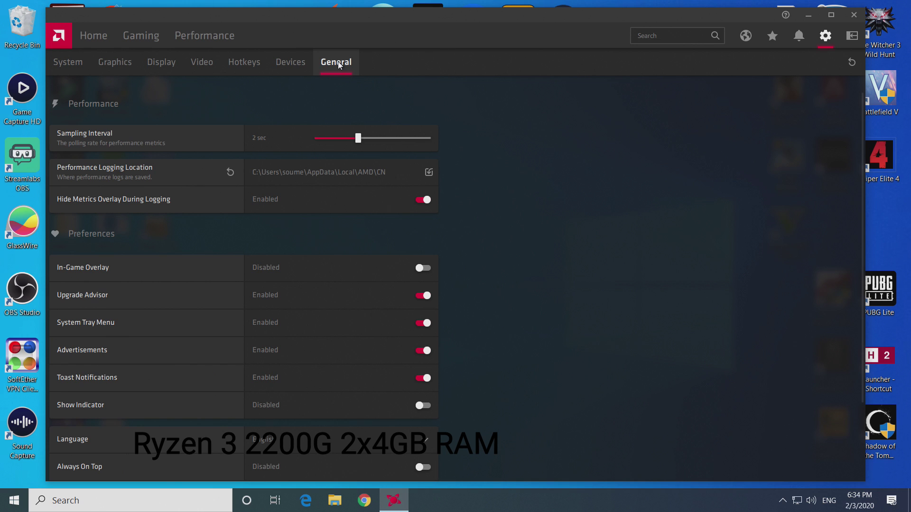
scroll(499, 247, down, 2)
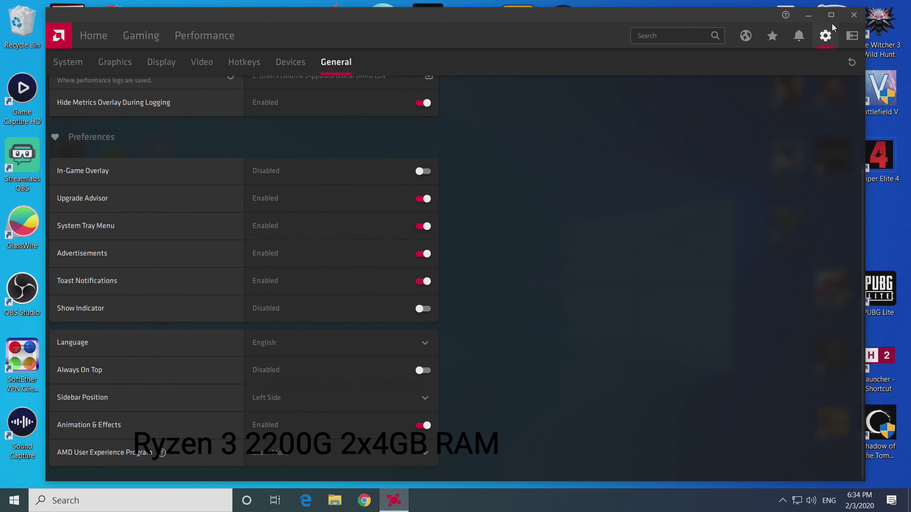
Close the Radeon Software window and return to the desktop
click(854, 14)
right_click(447, 154)
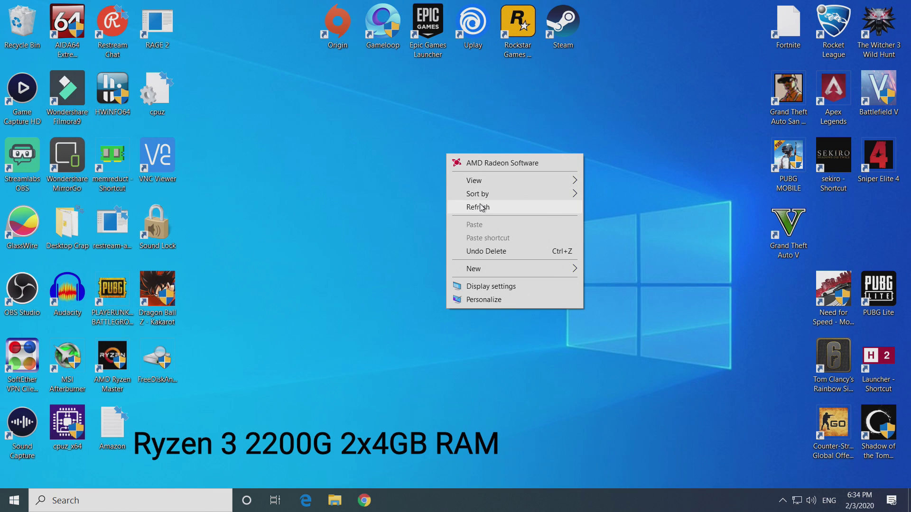
key(Escape)
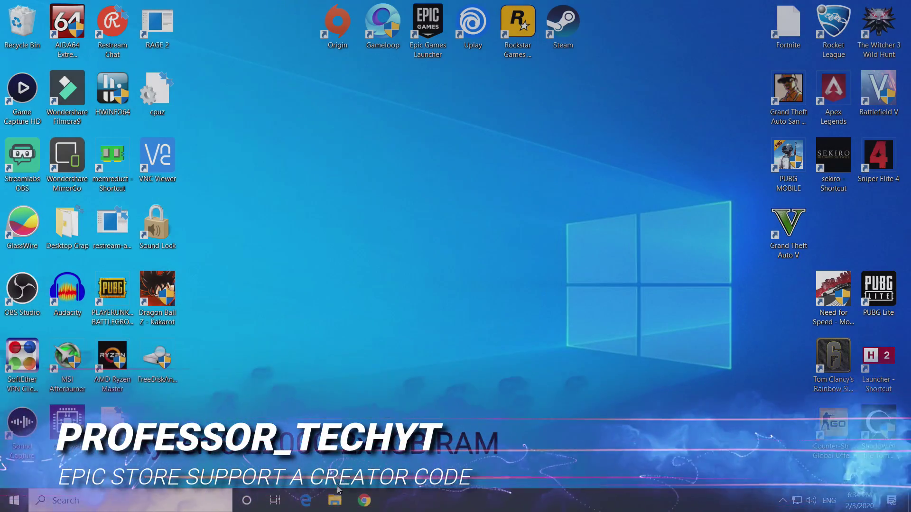
Locate the recent [Guru3D.com]-DDU (1) archive in File Explorer and open its extracted folder in Downloads
key(super+e)
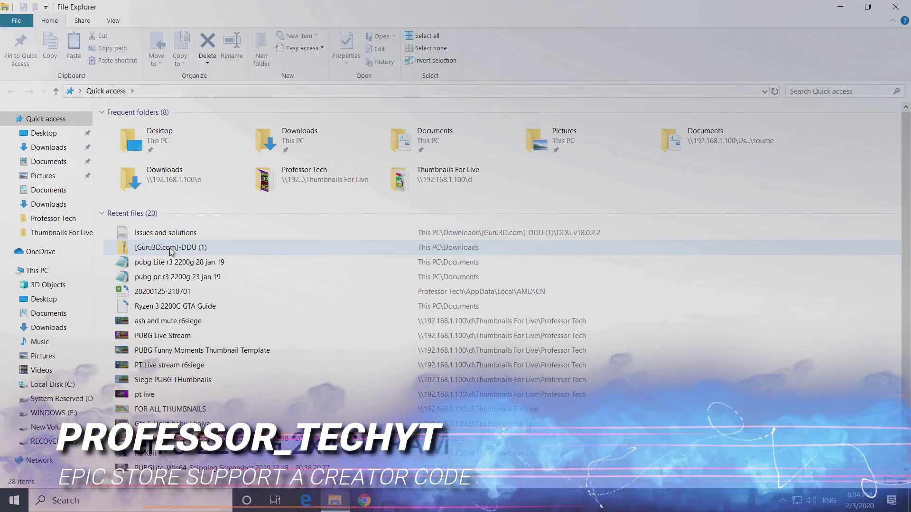
right_click(193, 247)
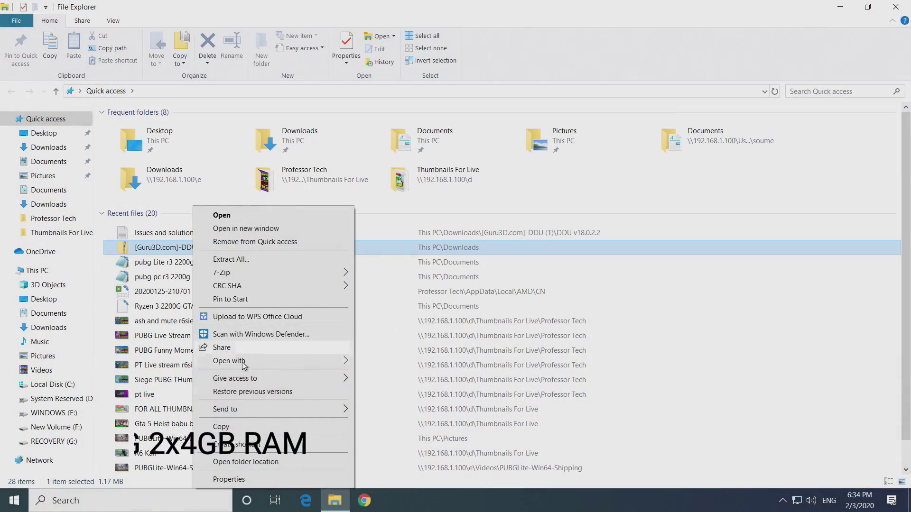
click(252, 461)
double_click(157, 155)
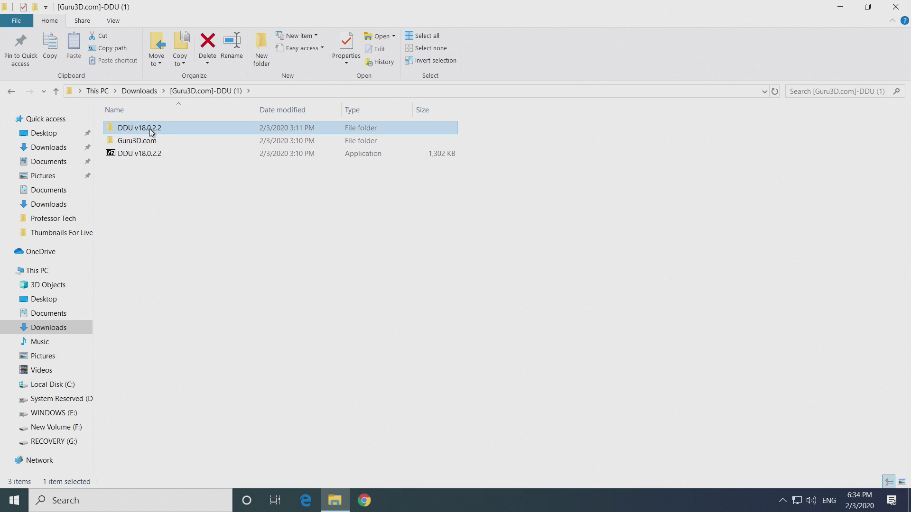
Launch Display Driver Uninstaller from the DDU v18.0.2.2 folder and allow it to make changes to the device
double_click(149, 129)
click(138, 154)
double_click(138, 155)
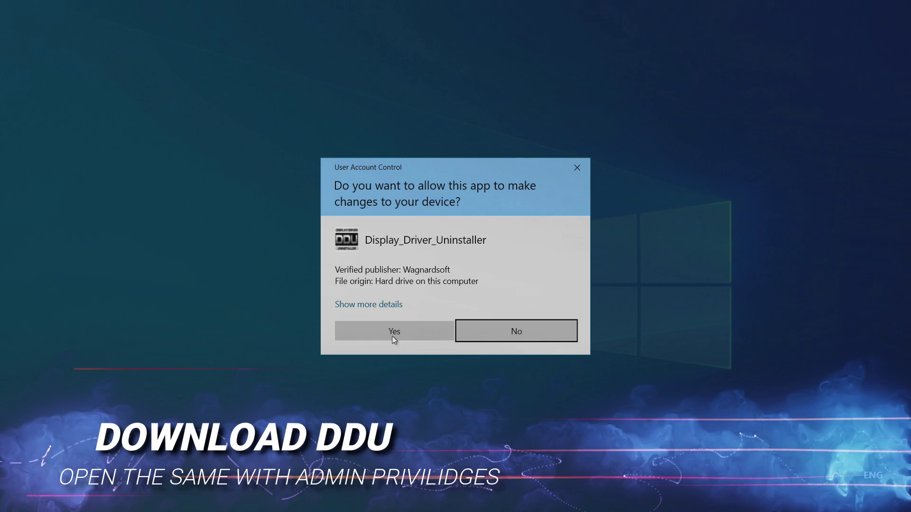
click(392, 336)
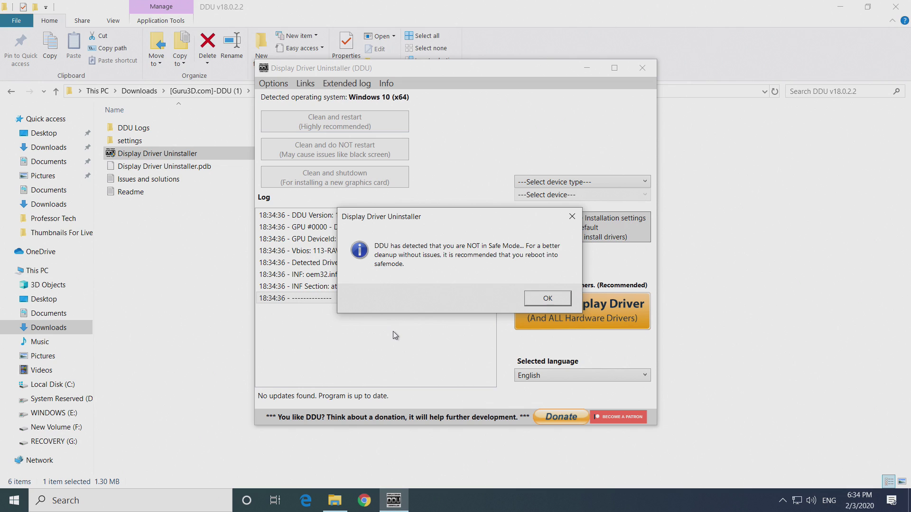
Clean the AMD GPU driver using the option that does not restart, and exit the uninstaller
click(548, 297)
click(568, 185)
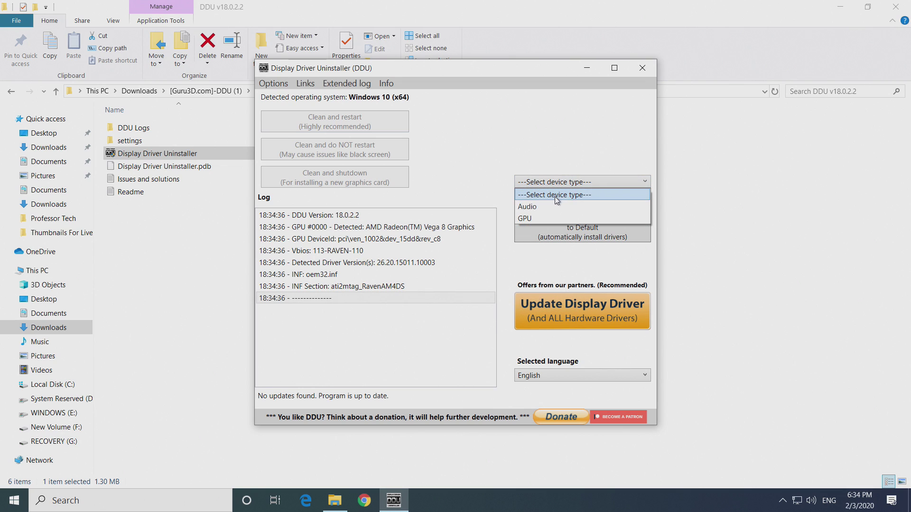
click(540, 220)
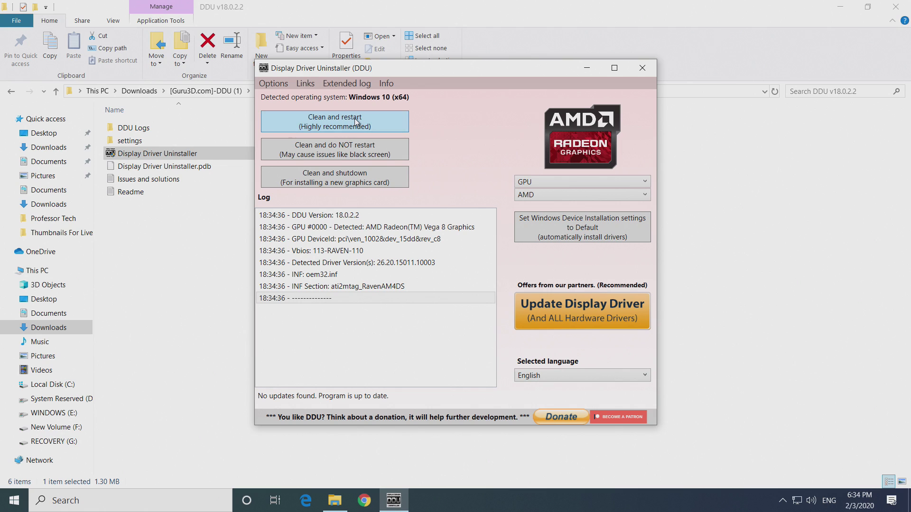
click(334, 150)
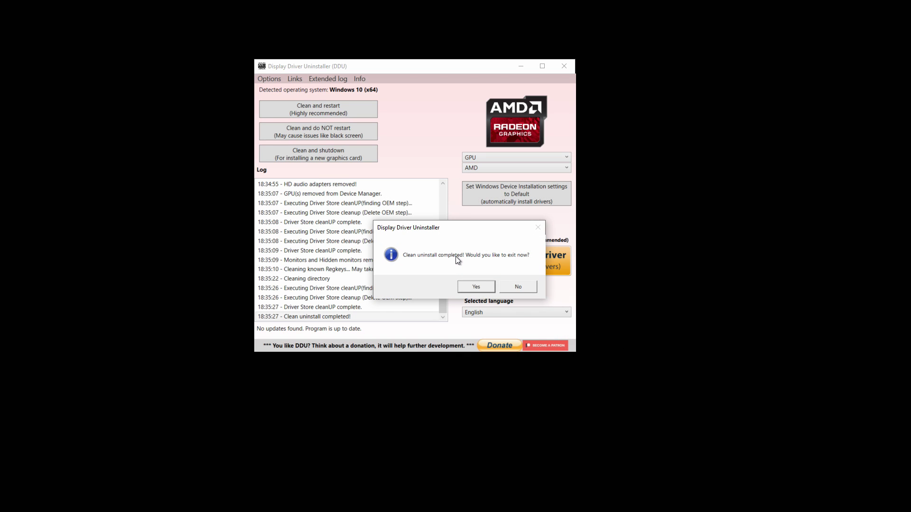
click(472, 287)
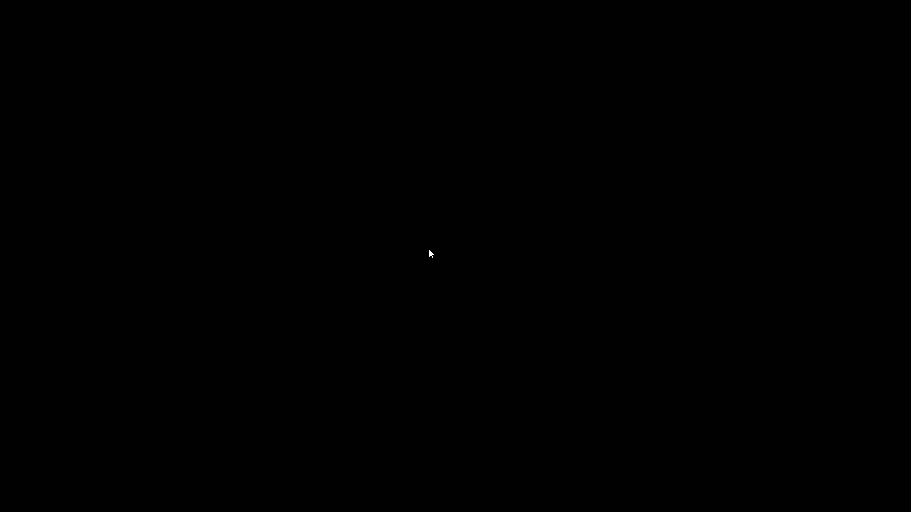
Open Task Manager and run explorer as a new task to restore the Windows desktop
key(ctrl+alt+Delete)
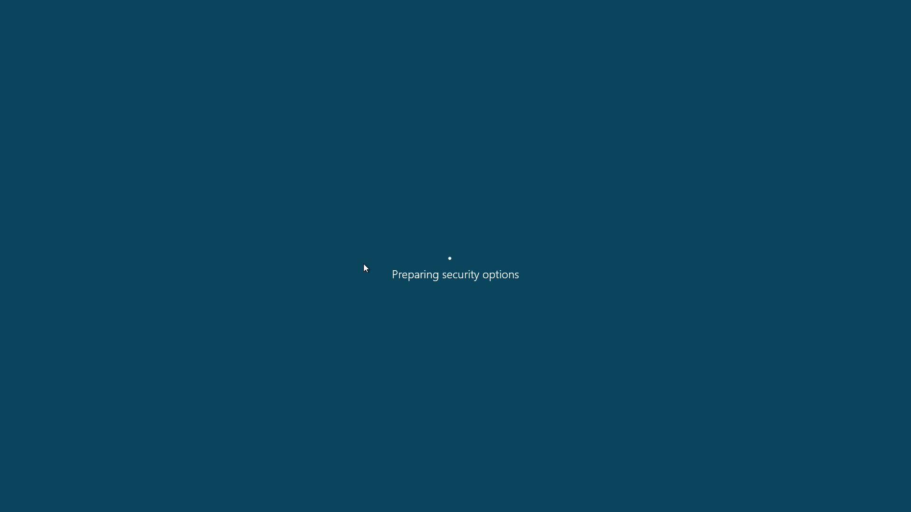
click(430, 264)
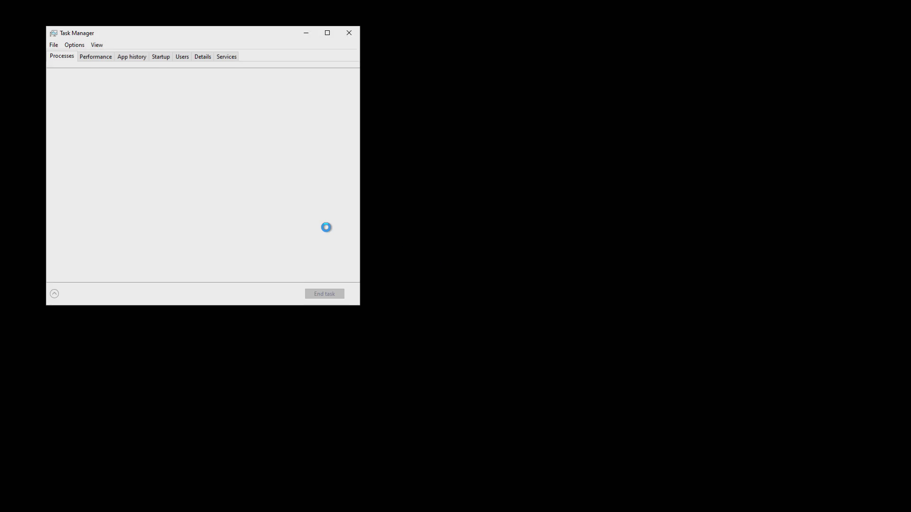
click(53, 44)
click(62, 57)
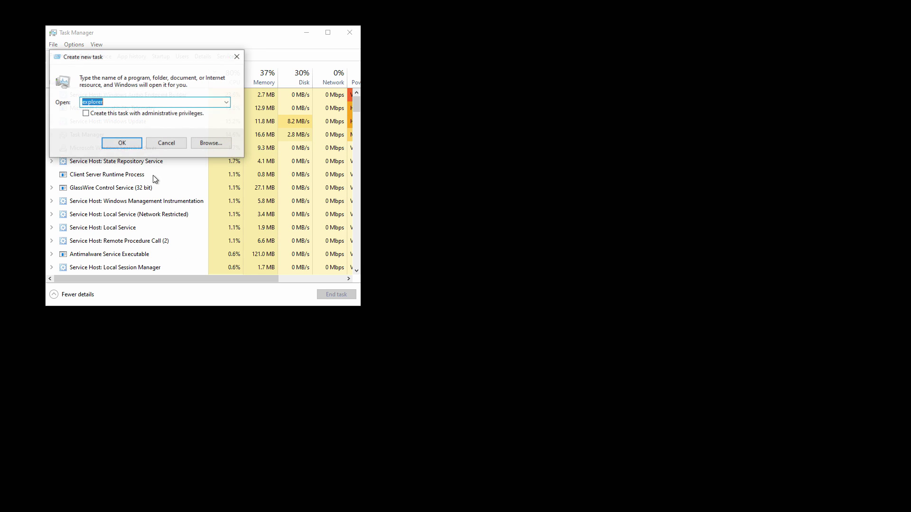
click(126, 143)
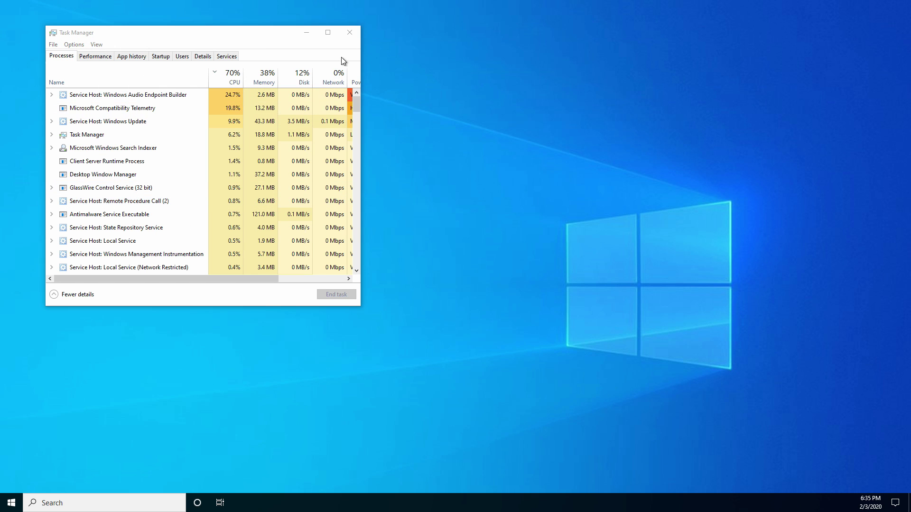
Close Task Manager and refresh the restored desktop
click(349, 32)
right_click(462, 141)
click(477, 171)
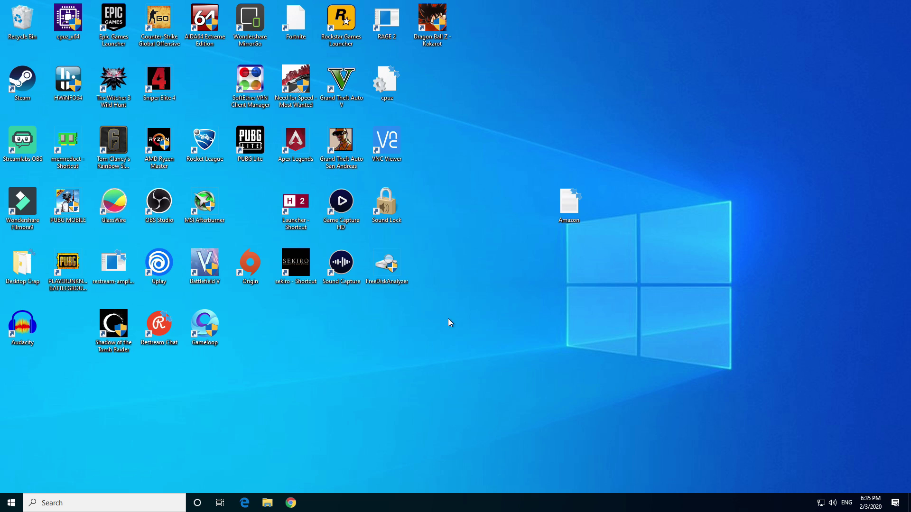
Launch the win10-64bit-radeon-software-adrenalin-2019-edition-19.10.1-oct17 installer from the Downloads folder and allow it to make changes to the device
click(274, 502)
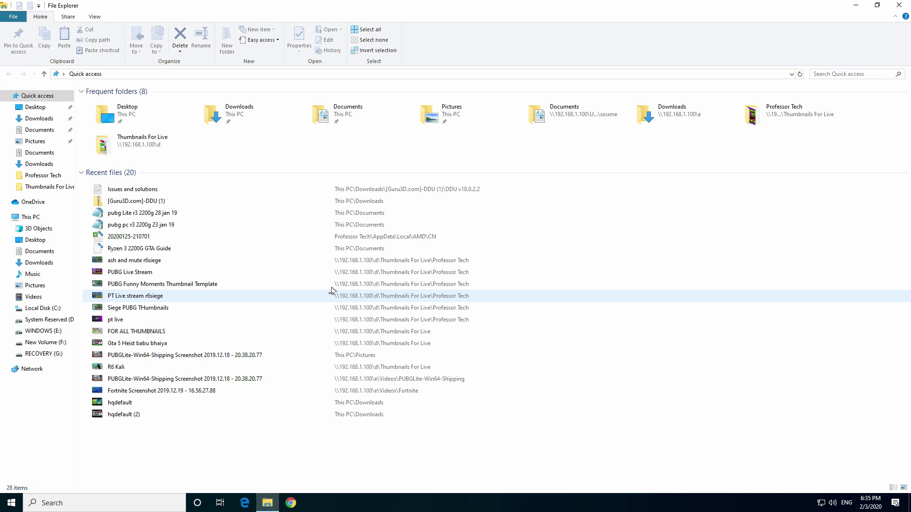
click(65, 217)
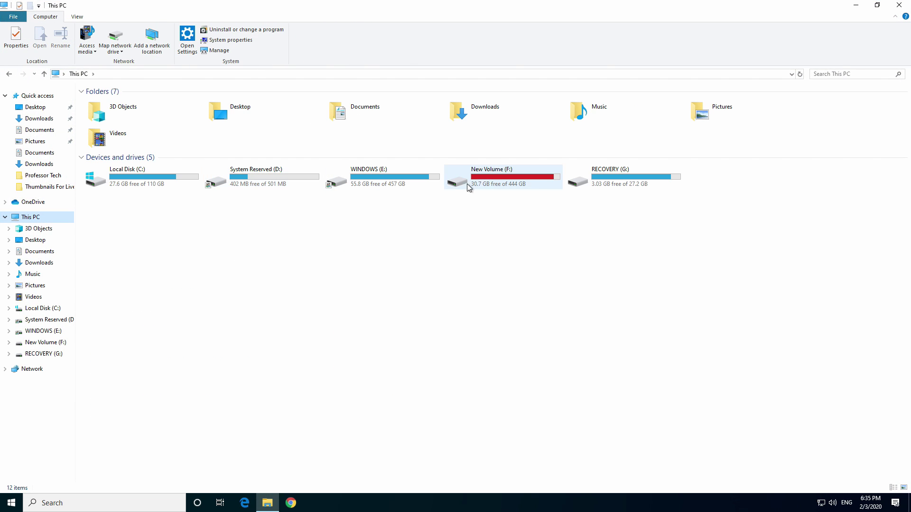
double_click(497, 117)
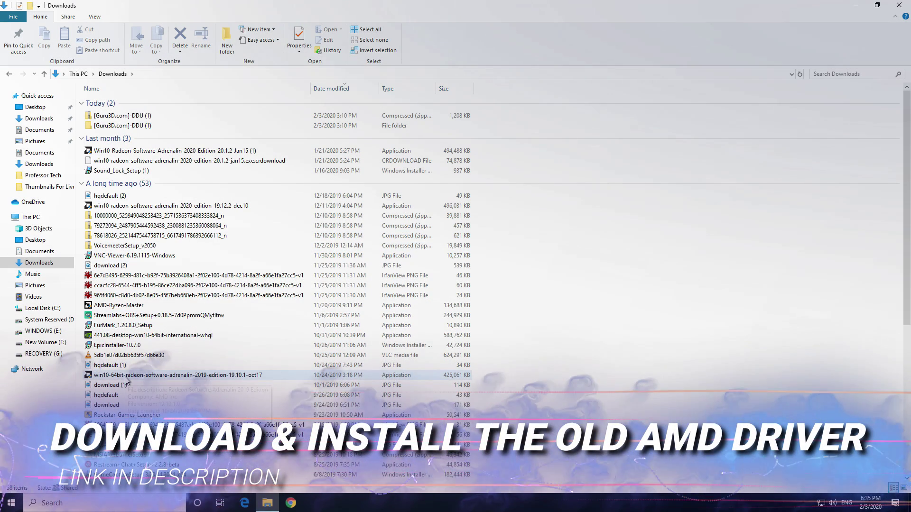
double_click(197, 375)
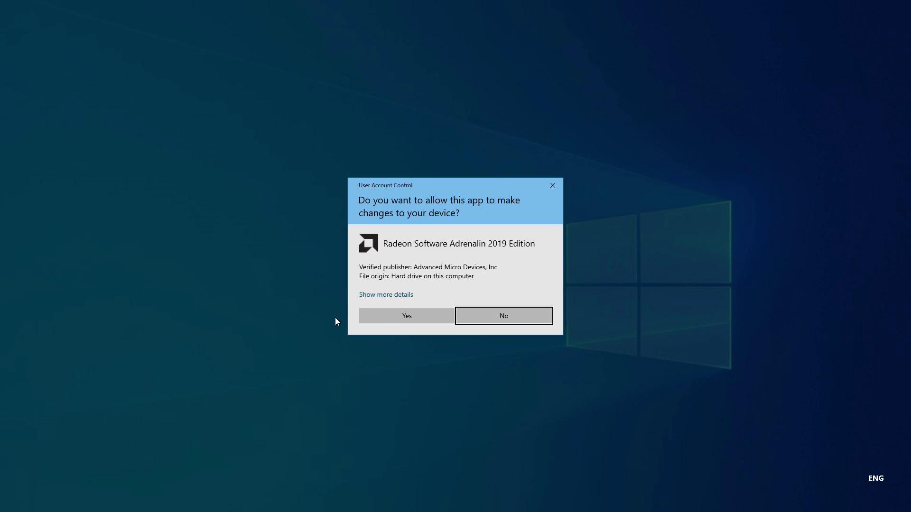
click(381, 317)
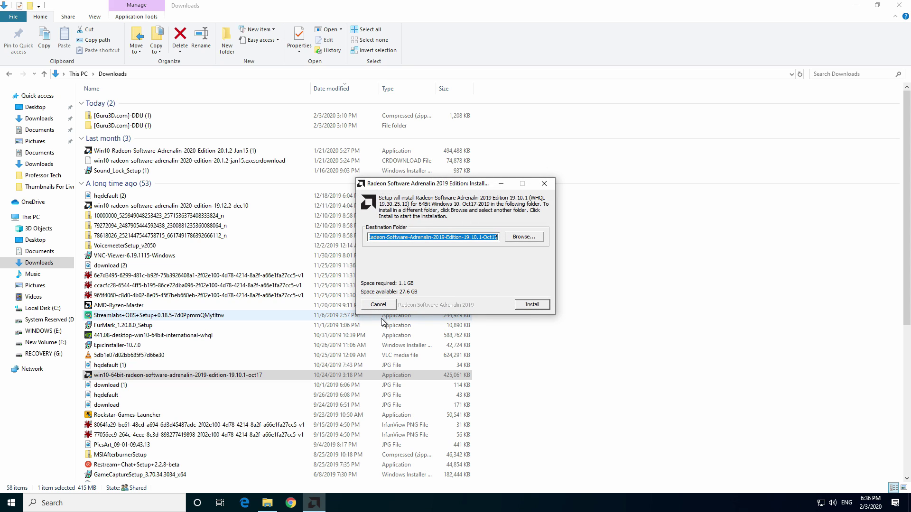
Extract the Radeon Software Adrenalin 2019 Edition setup to its default folder and accept the licence agreement with a custom install
click(528, 306)
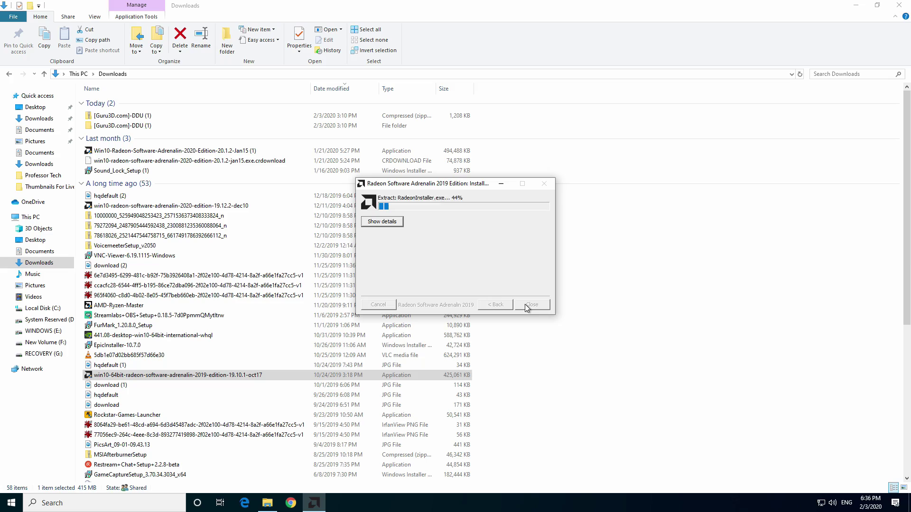
click(397, 221)
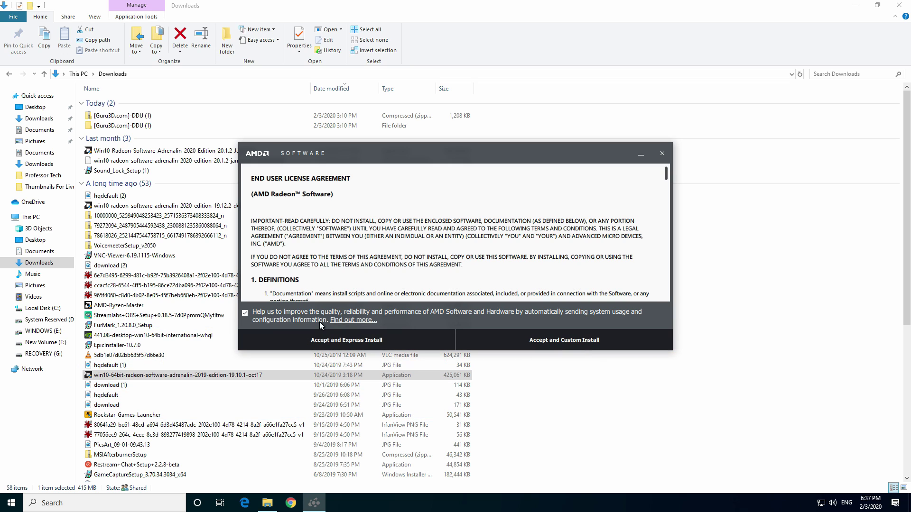
click(247, 314)
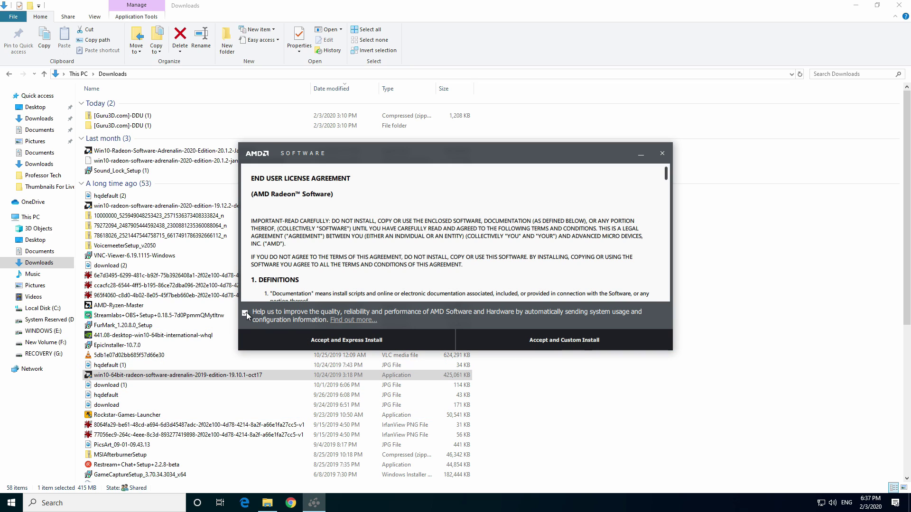
click(536, 335)
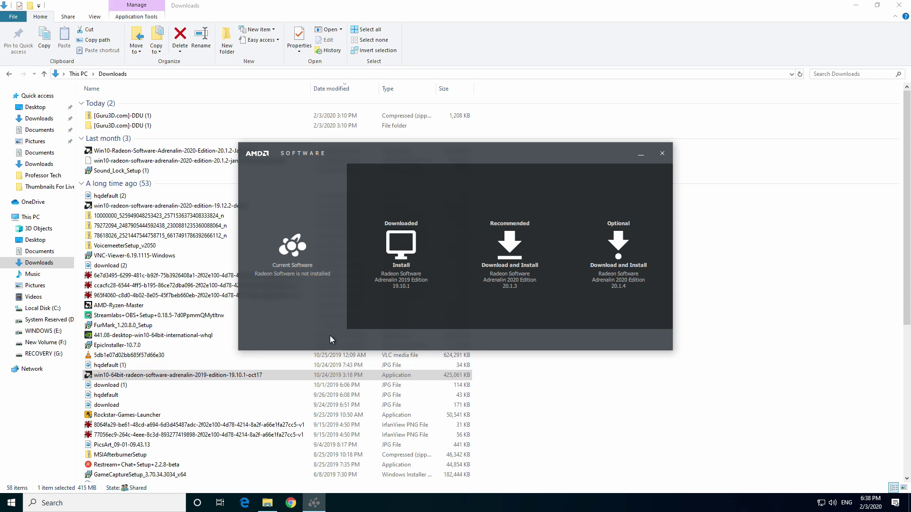
Choose the downloaded Radeon Software Adrenalin 2019 Edition 19.10.1, review the High Definition Audio Controller option, and install the components
click(411, 273)
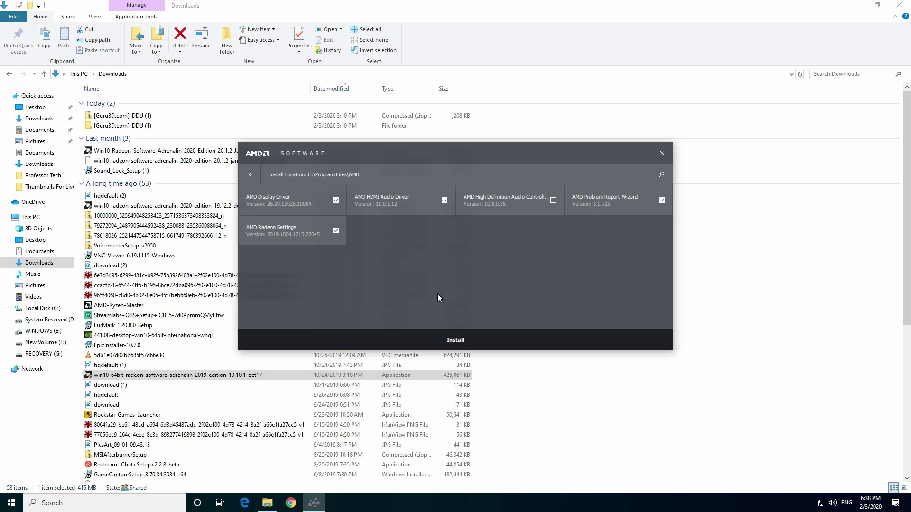
click(553, 200)
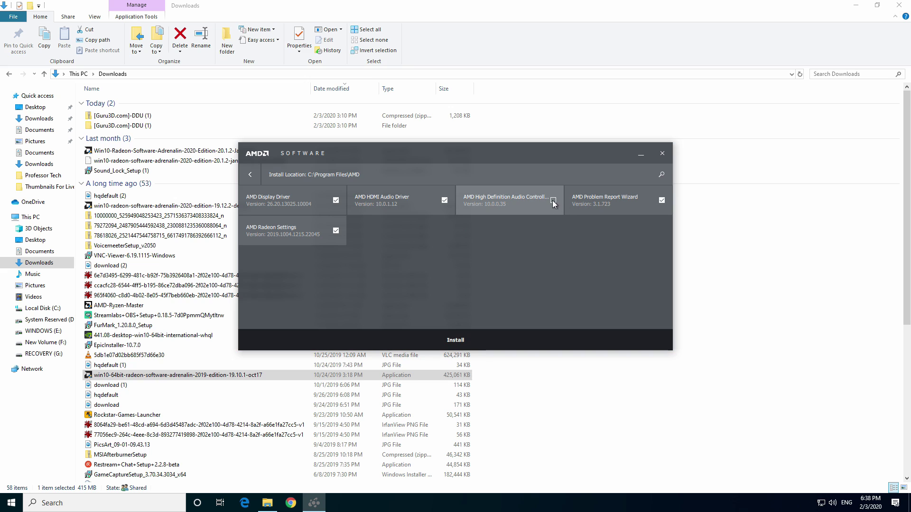
click(464, 340)
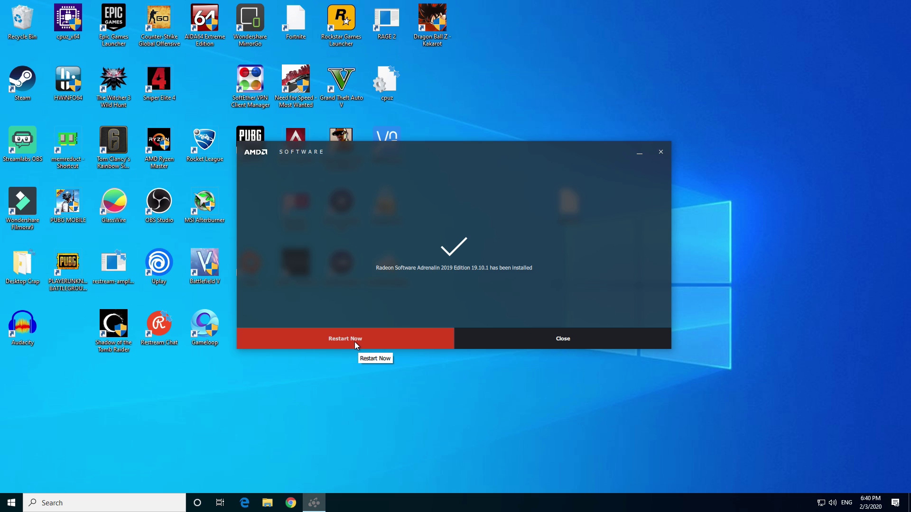
Close the AMD installer without its restart option, close the AMD web page, and refresh the desktop
click(550, 345)
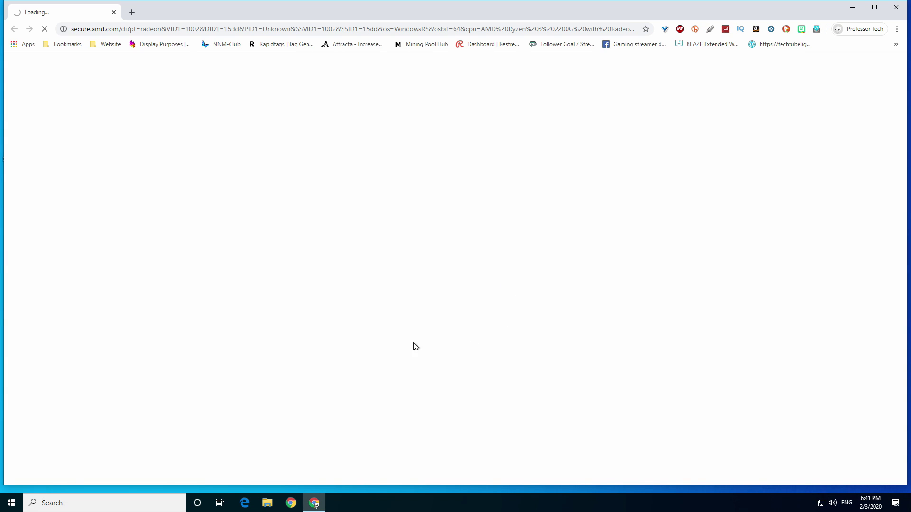
click(905, 13)
right_click(544, 193)
right_click(501, 262)
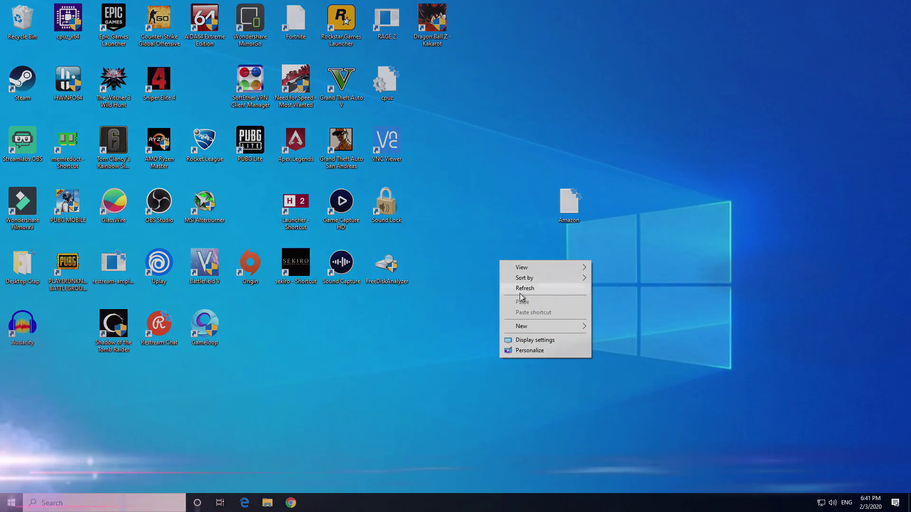
click(517, 288)
Restart Windows to complete the driver installation
click(11, 502)
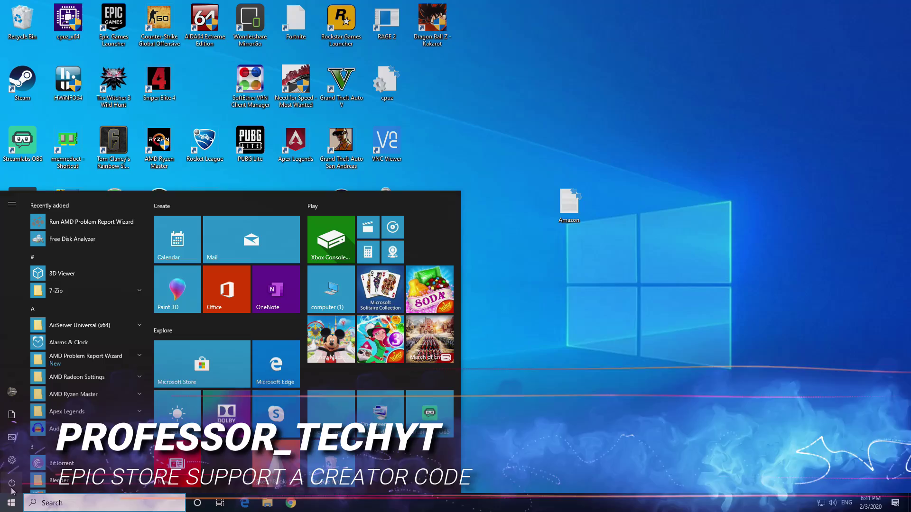
click(13, 491)
click(43, 463)
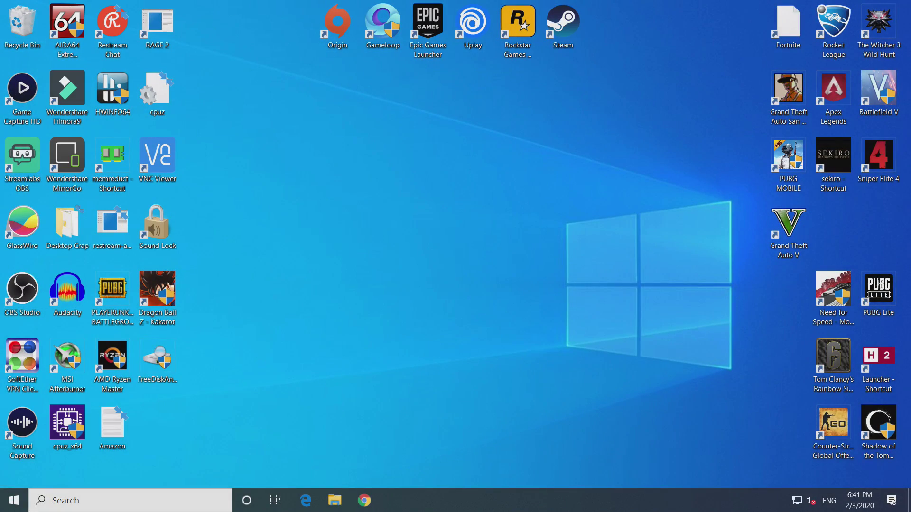
right_click(297, 205)
click(329, 259)
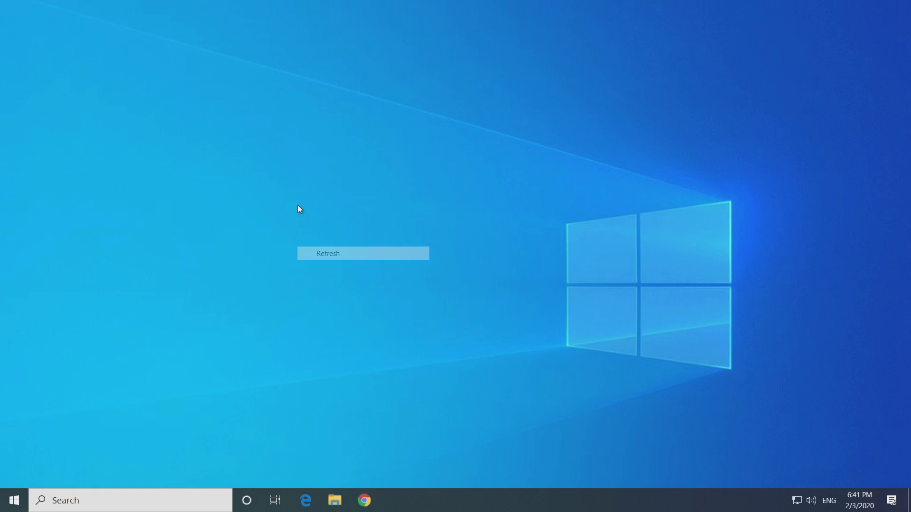
right_click(298, 205)
click(321, 259)
right_click(298, 193)
click(324, 246)
right_click(299, 204)
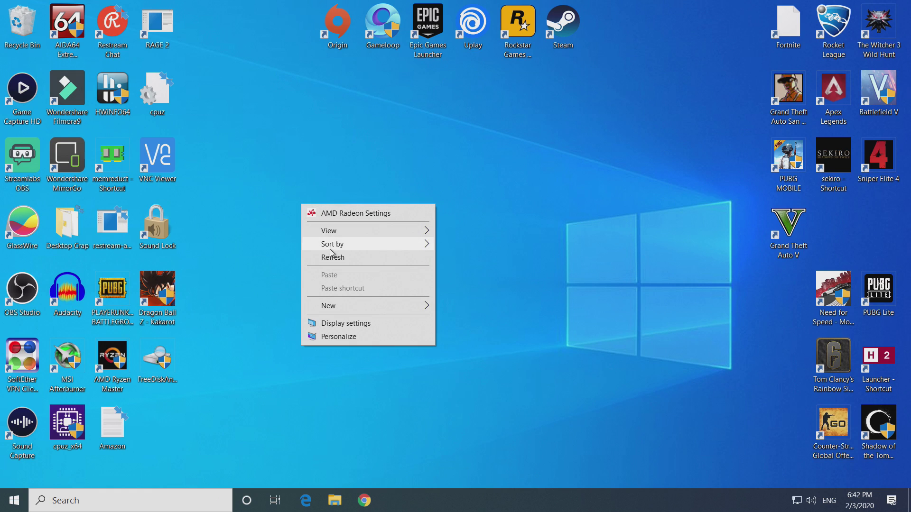
click(327, 257)
Try to open AMD Radeon Settings from the desktop
right_click(321, 215)
click(340, 225)
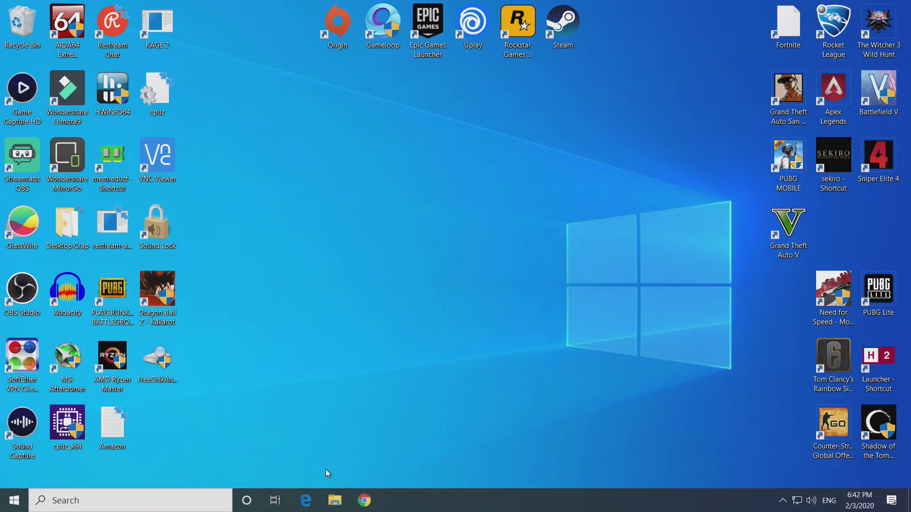
Open the CNBranding folder under Packages\Apps in the extracted 19.10.1-Oct17 driver folder, inside AMD on Local Disk (C:)
click(333, 506)
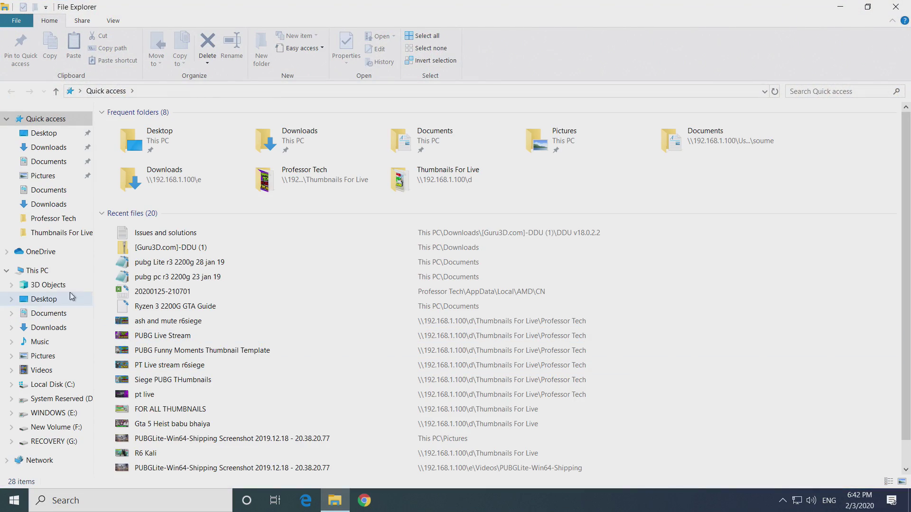
click(50, 268)
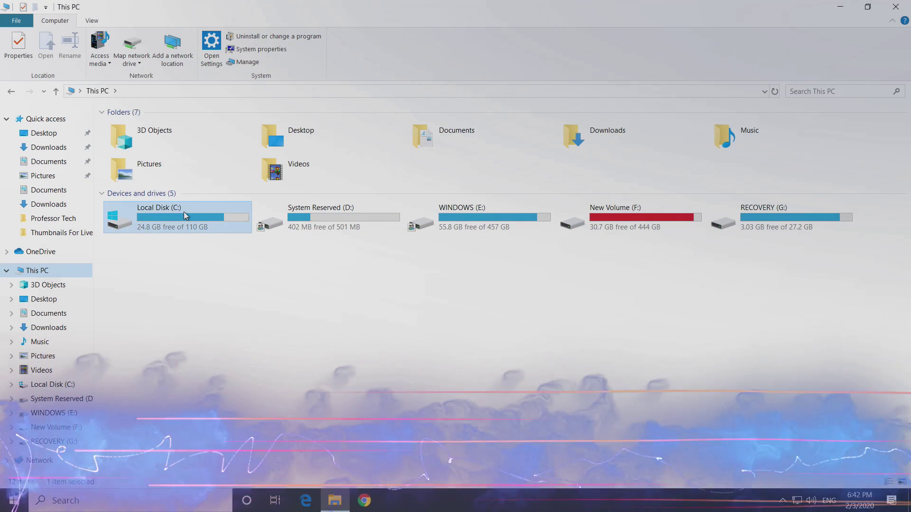
double_click(184, 212)
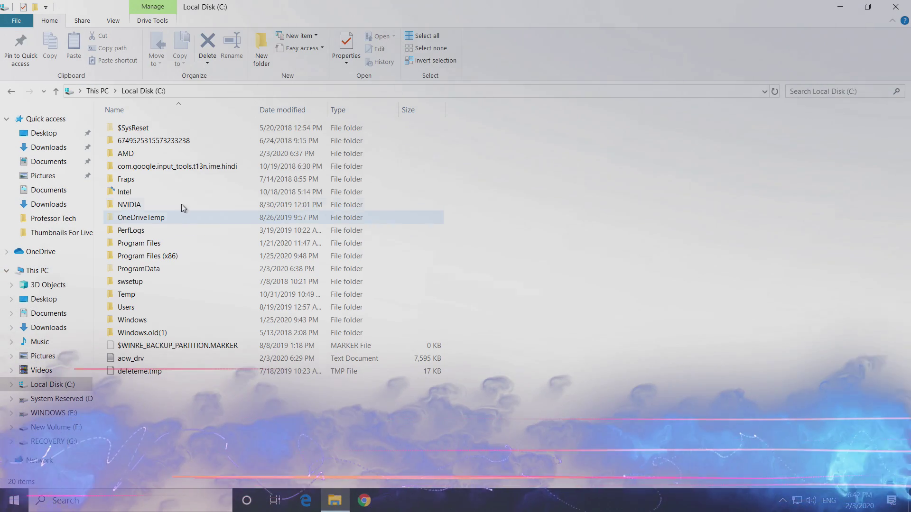
double_click(133, 153)
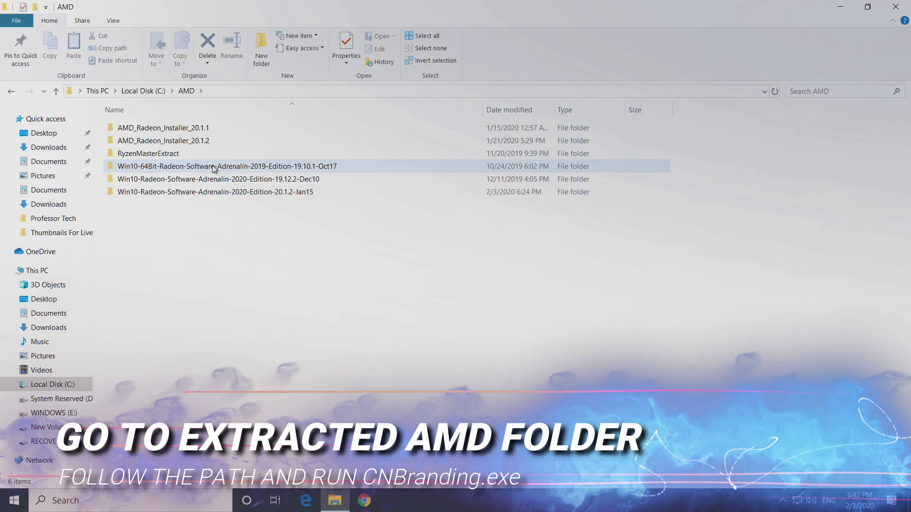
double_click(271, 169)
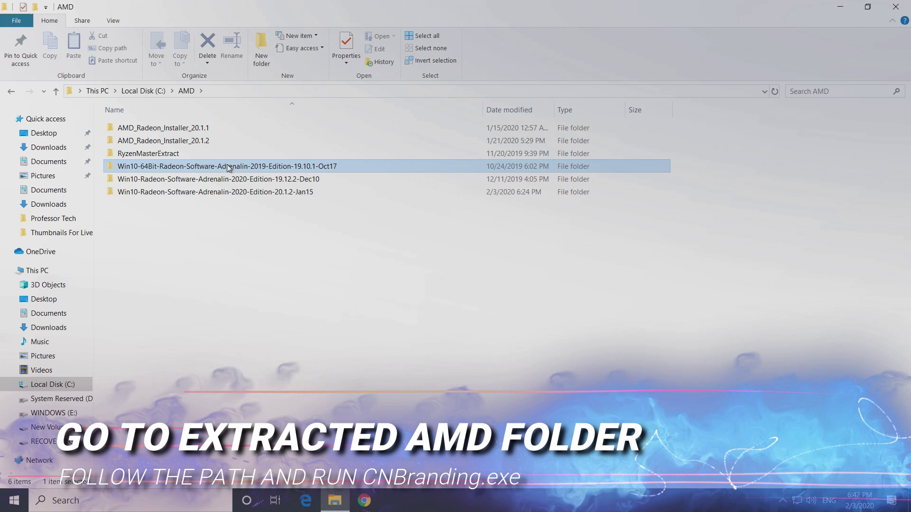
double_click(138, 166)
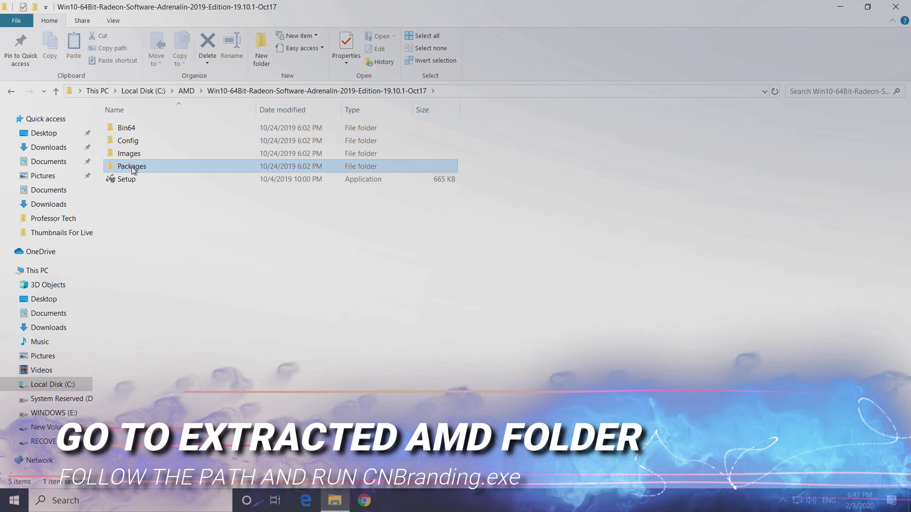
double_click(136, 129)
double_click(136, 141)
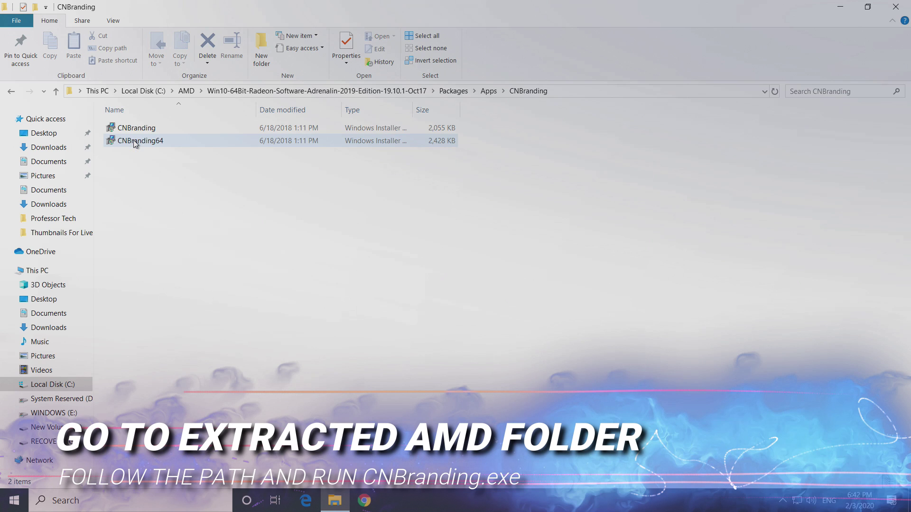
Install AMD Settings - Branding from the CNBranding package for all users, accepting the licence and using the Complete setup type
double_click(157, 127)
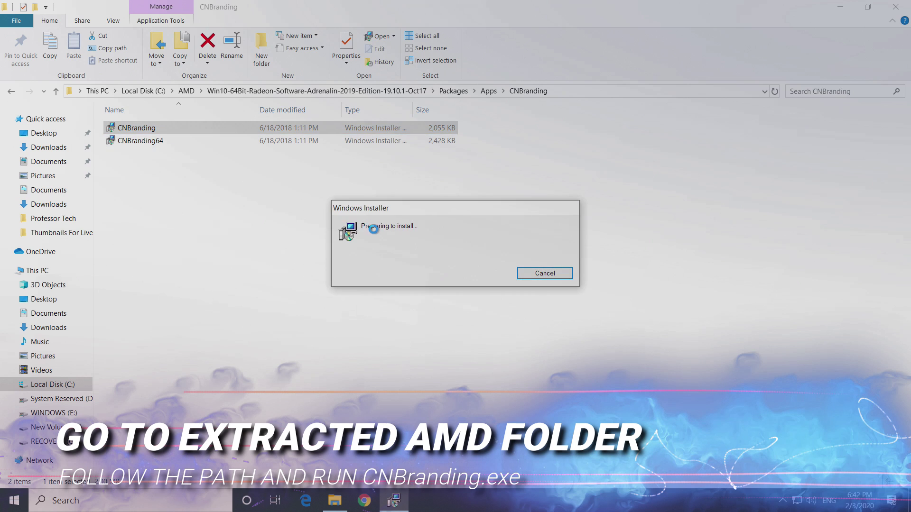
click(531, 351)
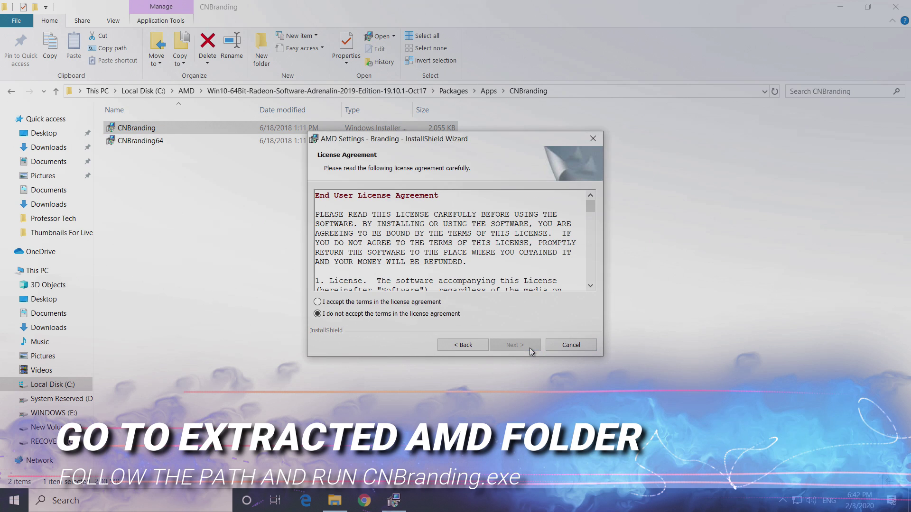
click(500, 346)
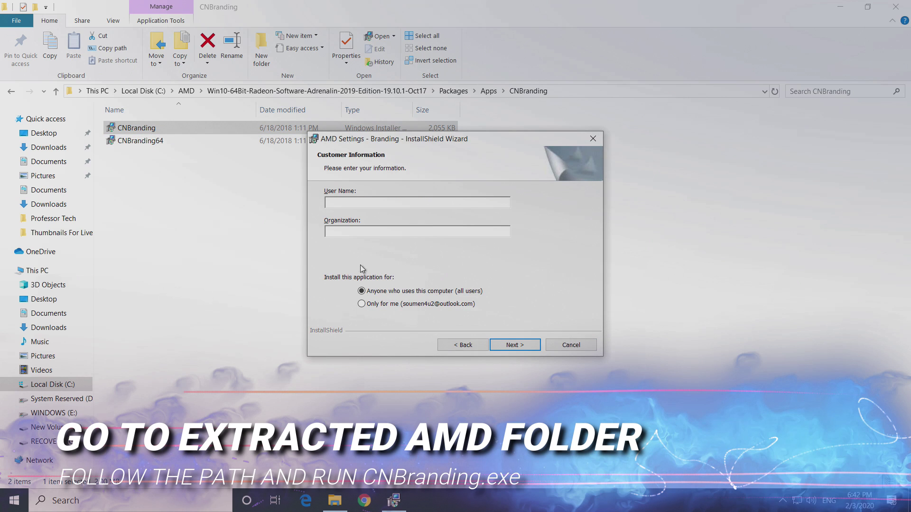
click(520, 350)
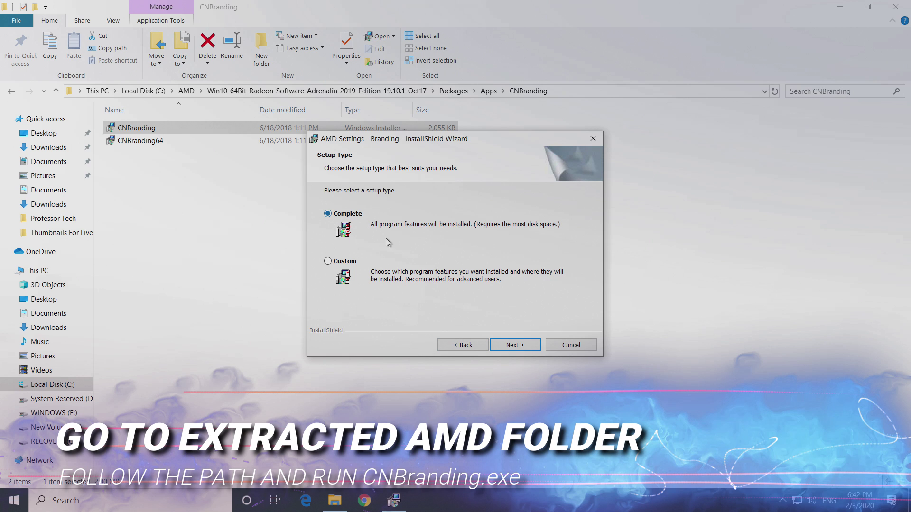
click(510, 345)
click(508, 343)
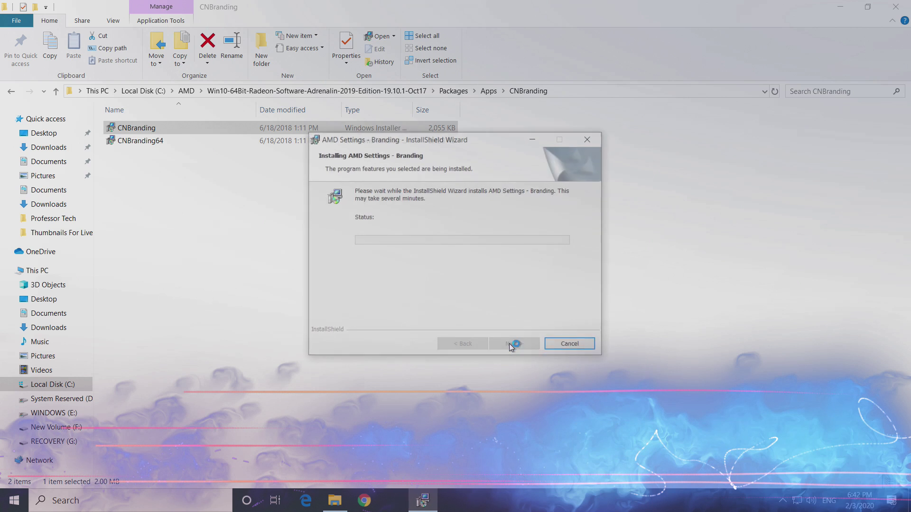
click(406, 356)
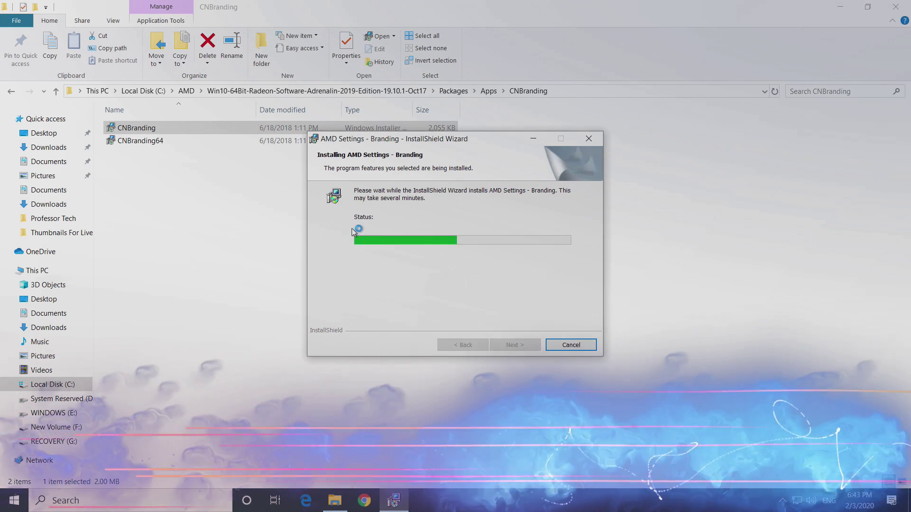
click(518, 345)
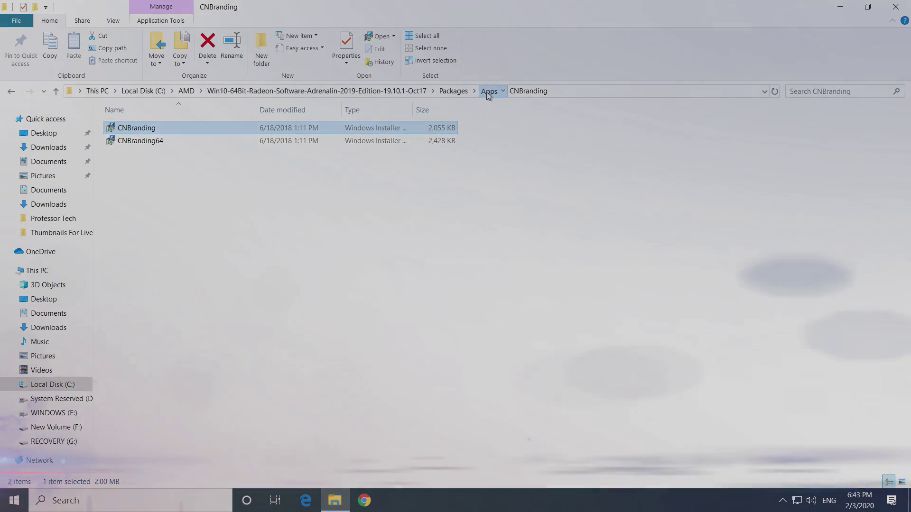
Open the B347422 folder under Packages\Drivers\Display\WT6A_INF in the extracted 19.10.1-Oct17 driver folder
click(488, 91)
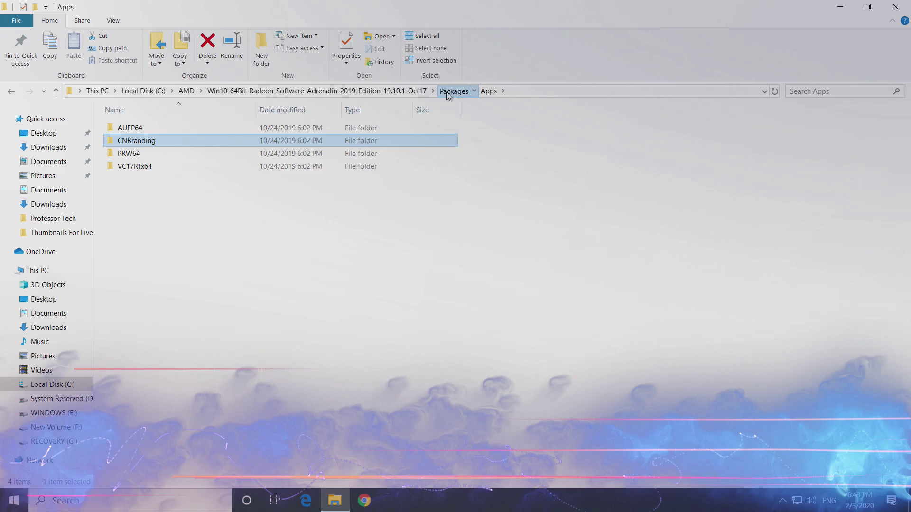
click(452, 91)
double_click(150, 141)
double_click(143, 141)
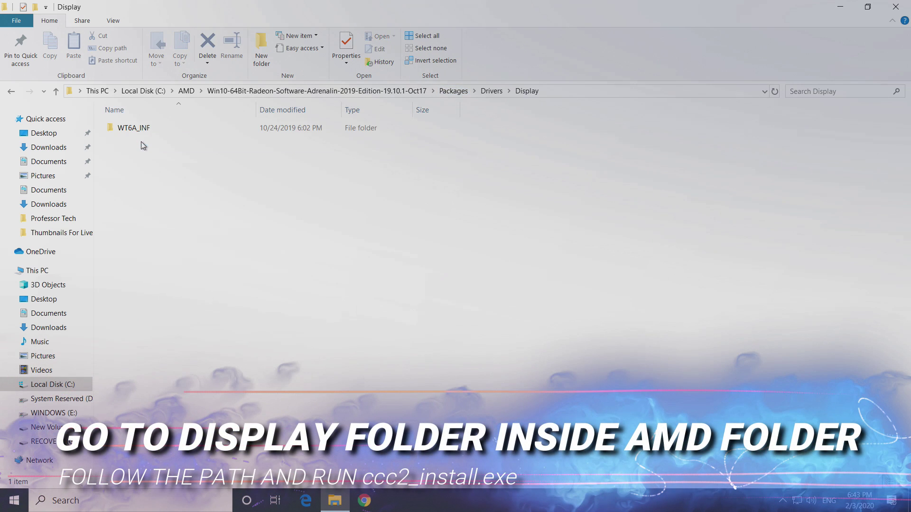
double_click(142, 129)
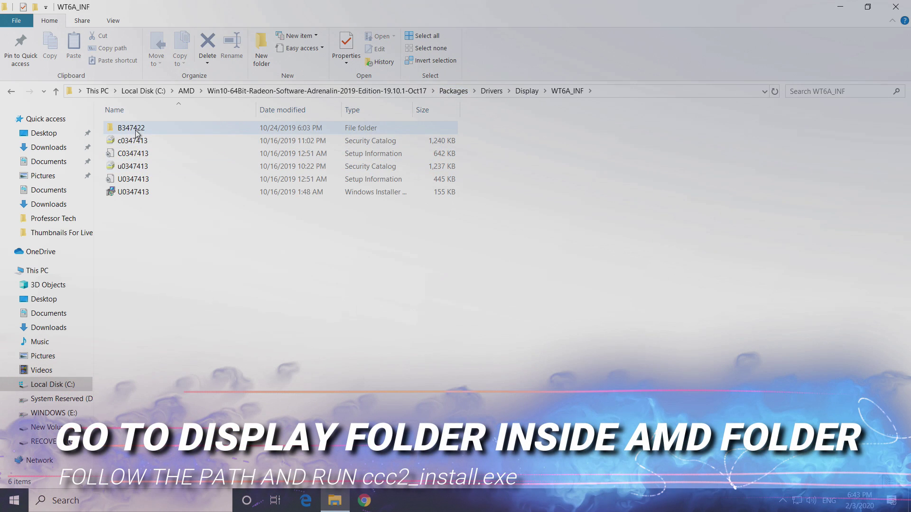
double_click(136, 131)
Run ccc2_install from the B347422 folder, show its installation details, and close File Explorer
scroll(451, 354, down, 10)
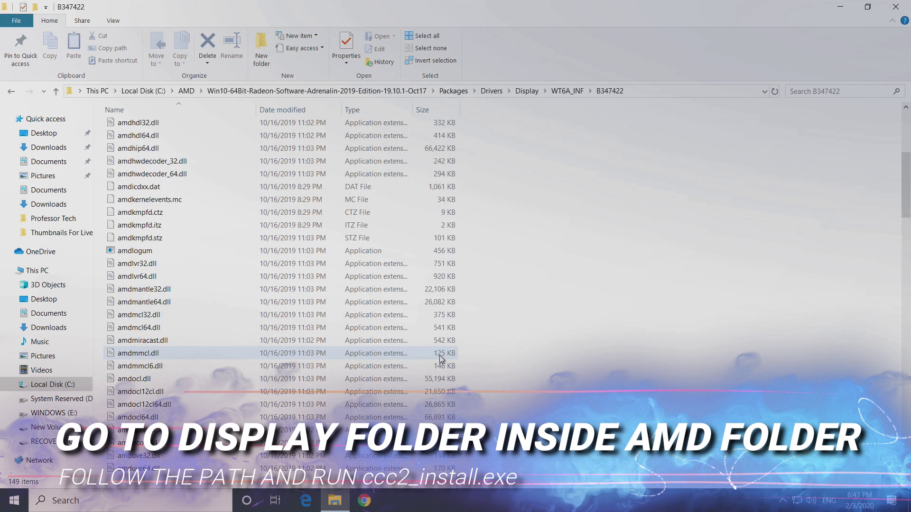
scroll(442, 359, down, 15)
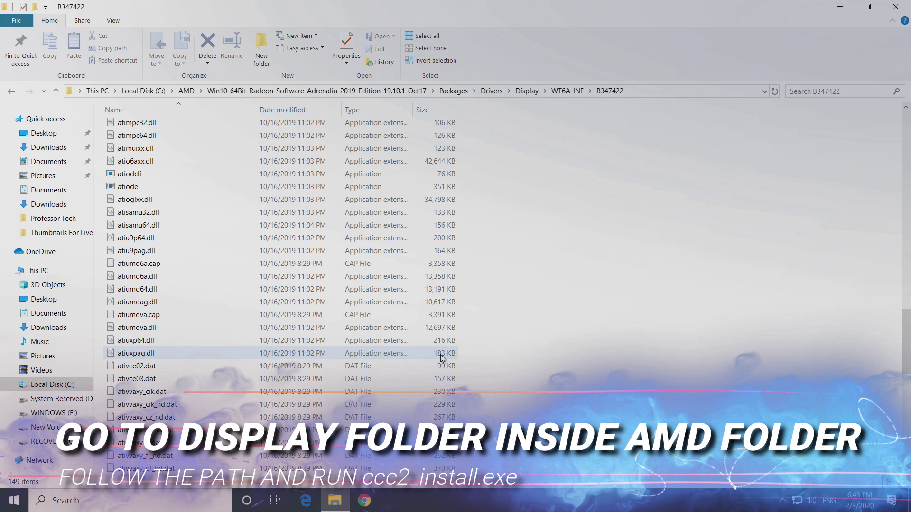
scroll(442, 356, down, 3)
double_click(195, 329)
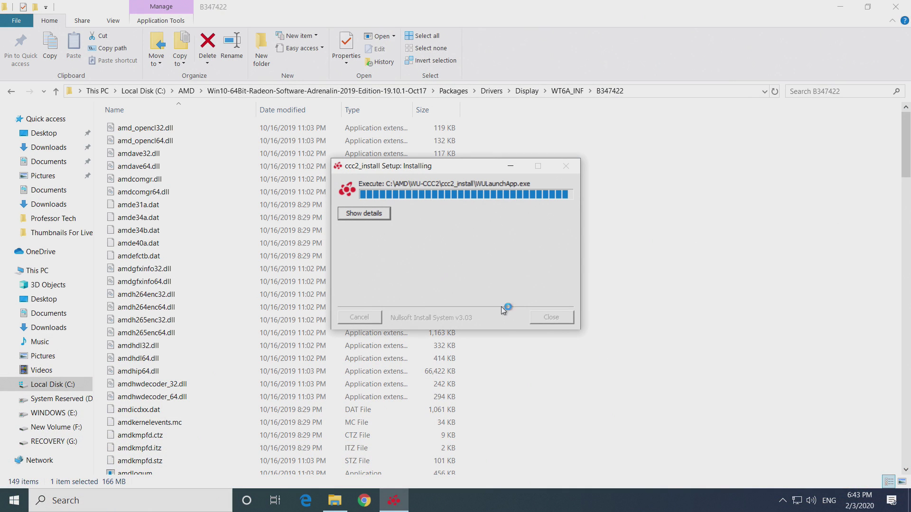
click(364, 214)
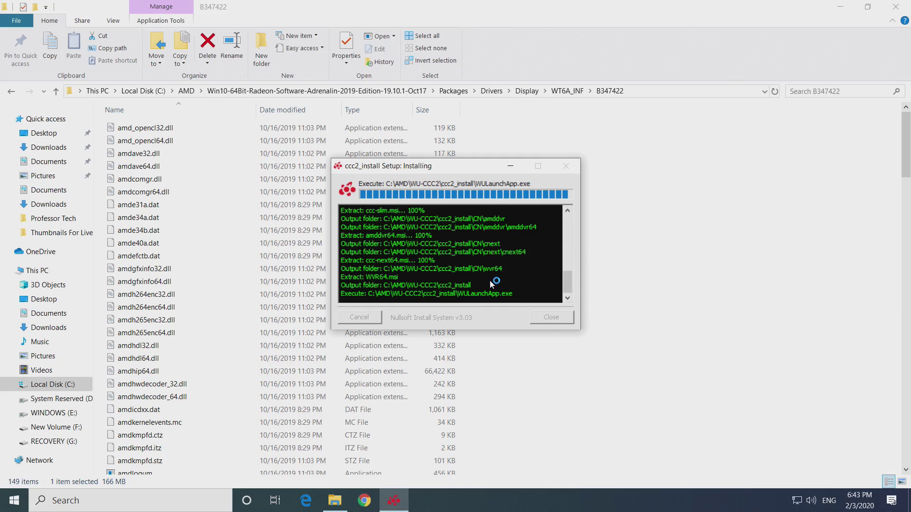
click(896, 7)
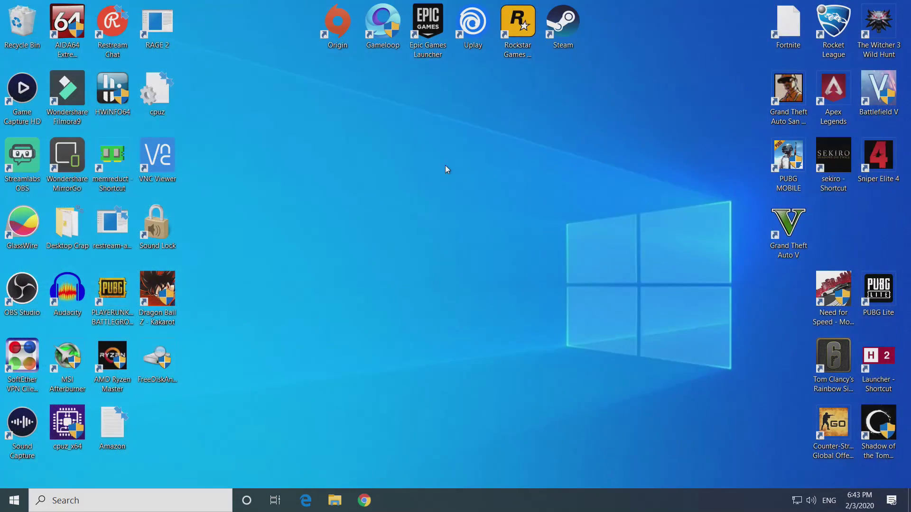
Refresh the desktop and open AMD Radeon Settings
right_click(447, 170)
click(458, 216)
right_click(322, 192)
click(334, 244)
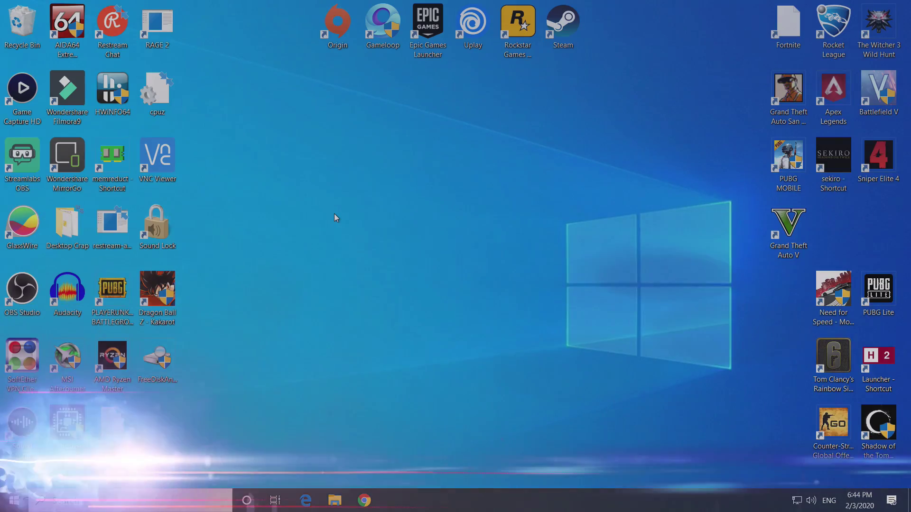
right_click(334, 214)
click(418, 264)
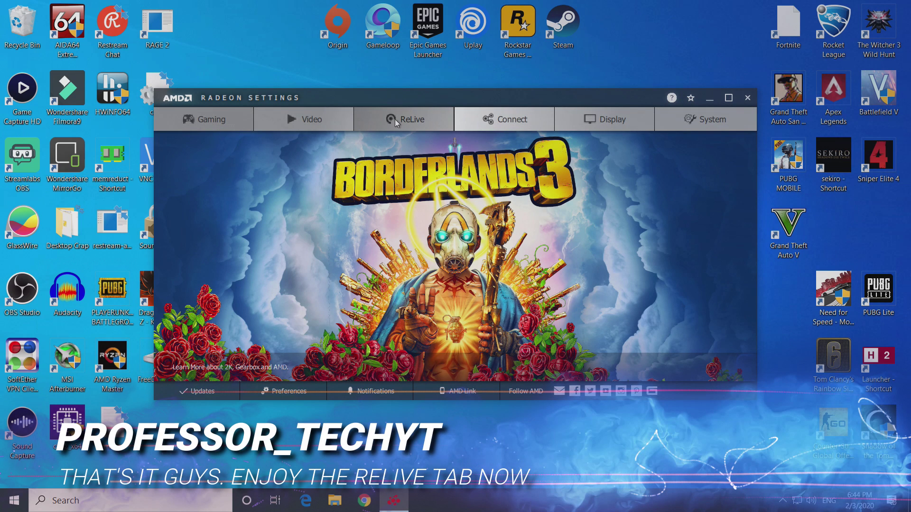
Turn on ReLive in Radeon Settings and enable Record Desktop in its global settings
click(396, 123)
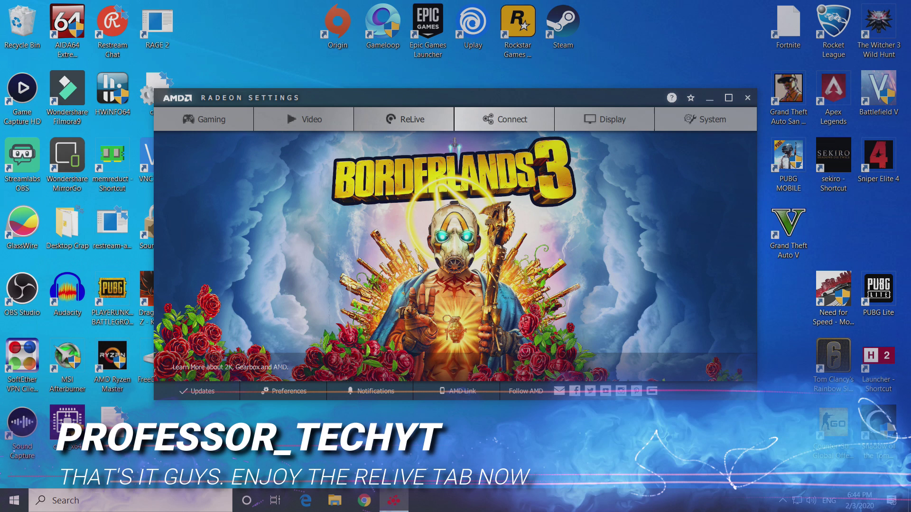
click(414, 129)
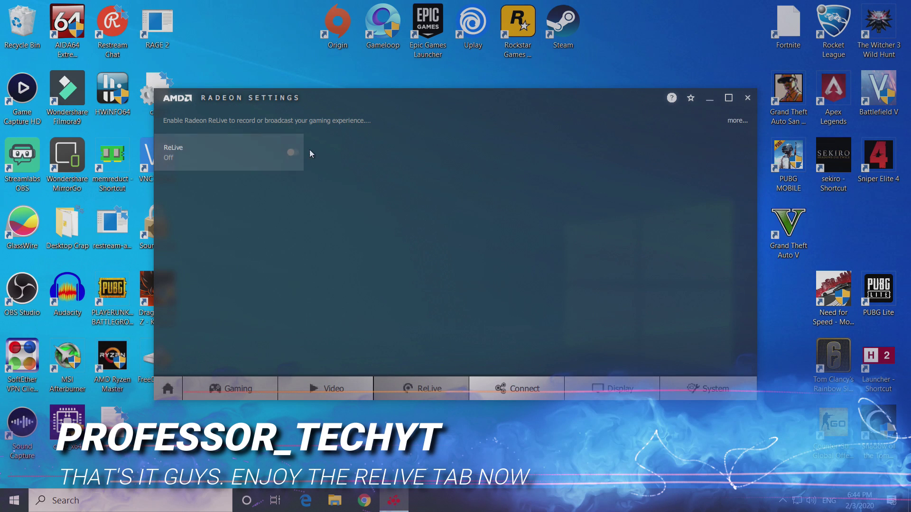
click(294, 152)
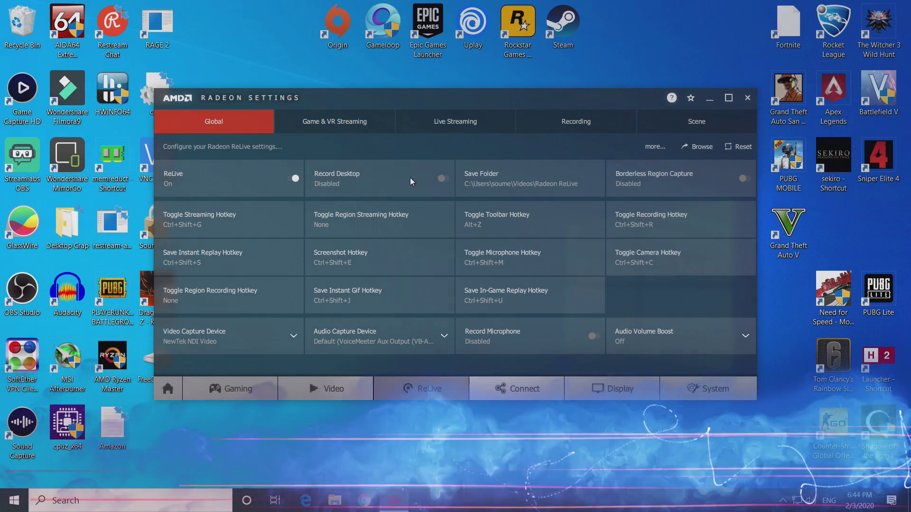
click(442, 179)
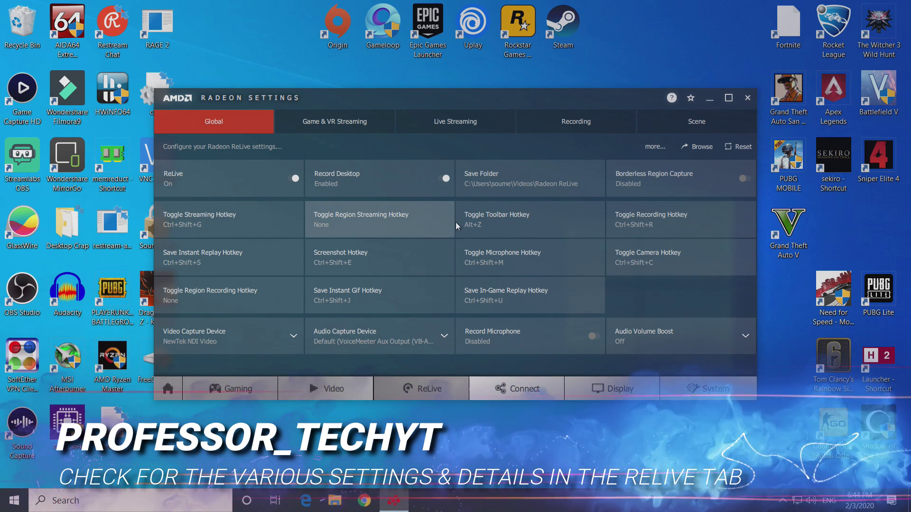
Set the ReLive live streaming profile to Low, and adjust the streaming bitrate to 2 Mbps
click(334, 122)
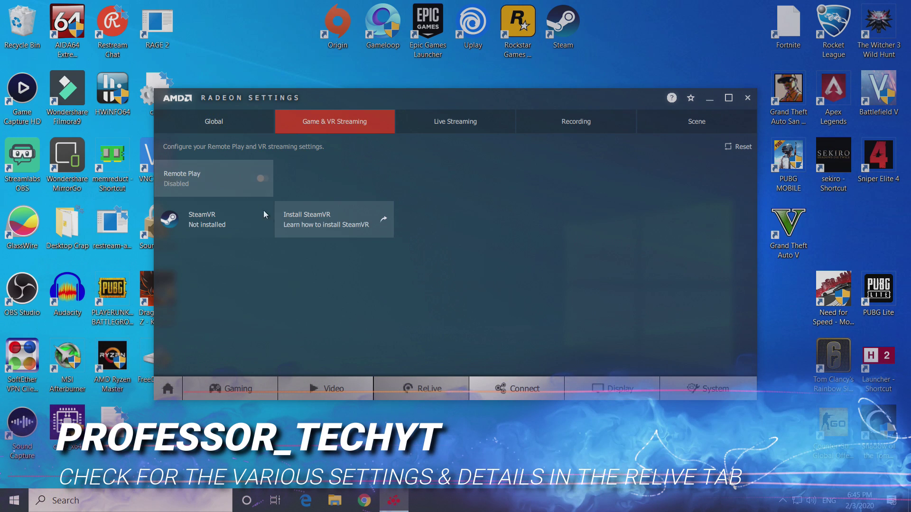
click(481, 125)
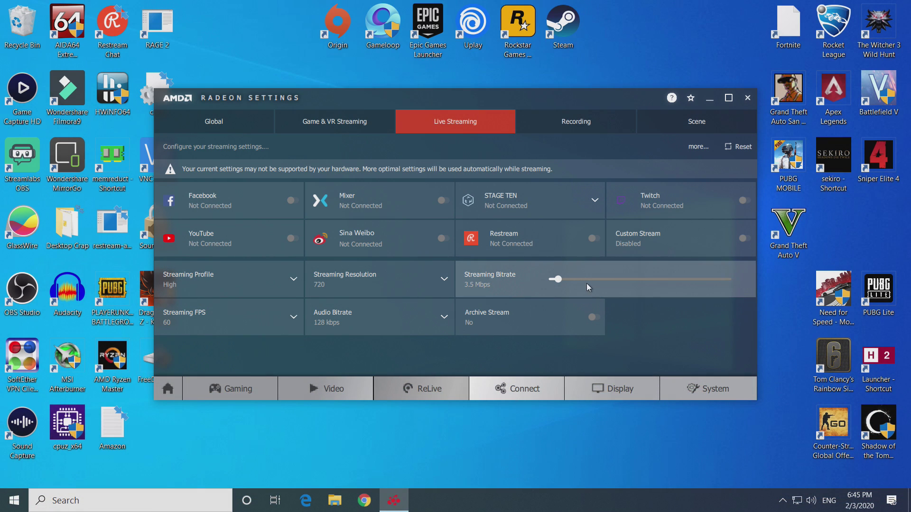
click(251, 291)
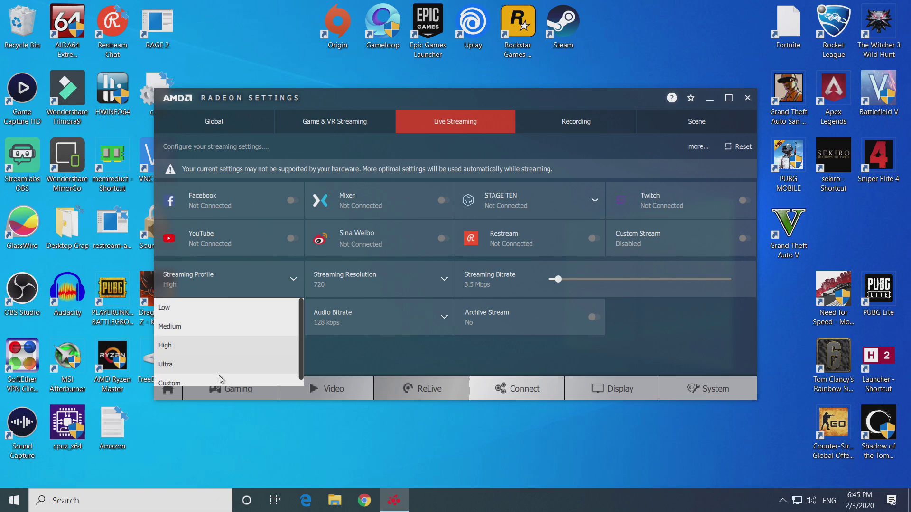
click(524, 340)
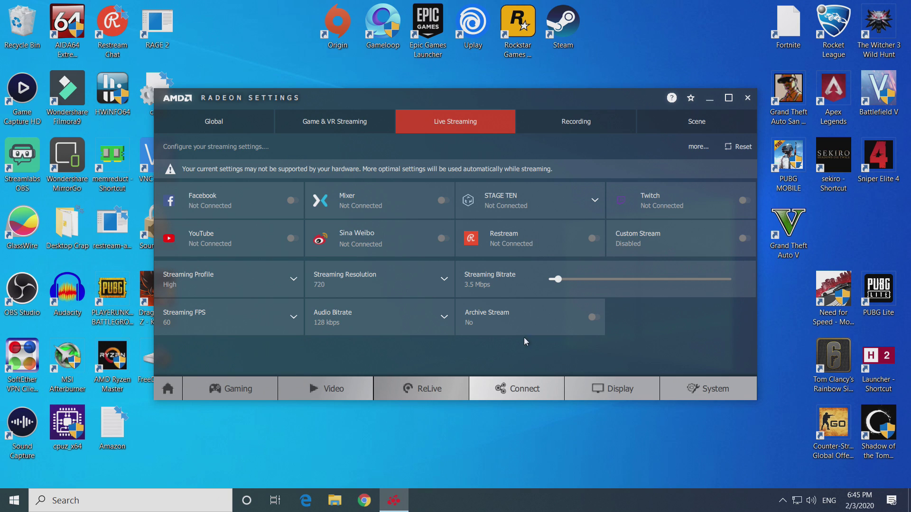
click(230, 280)
click(190, 306)
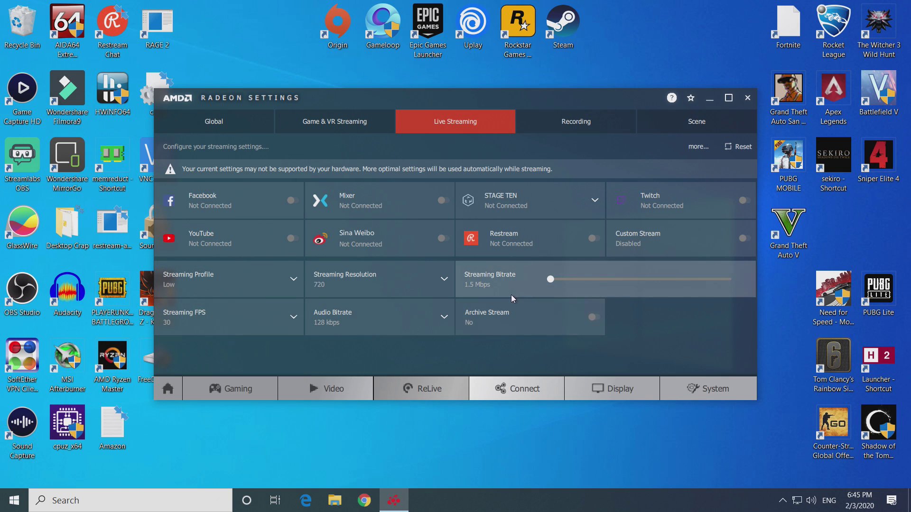
drag(550, 279, 553, 281)
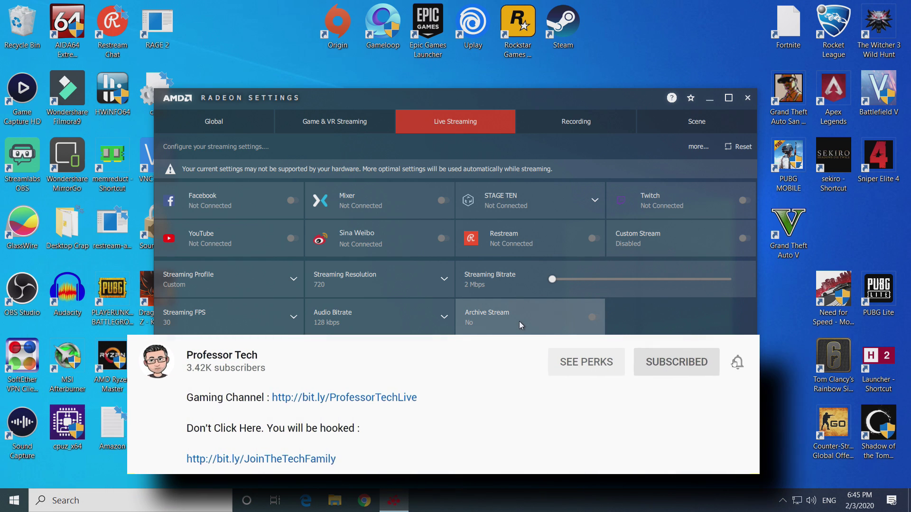
Enable Advanced Mode in the ReLive scene settings, then create a custom scene and view its editor
click(586, 126)
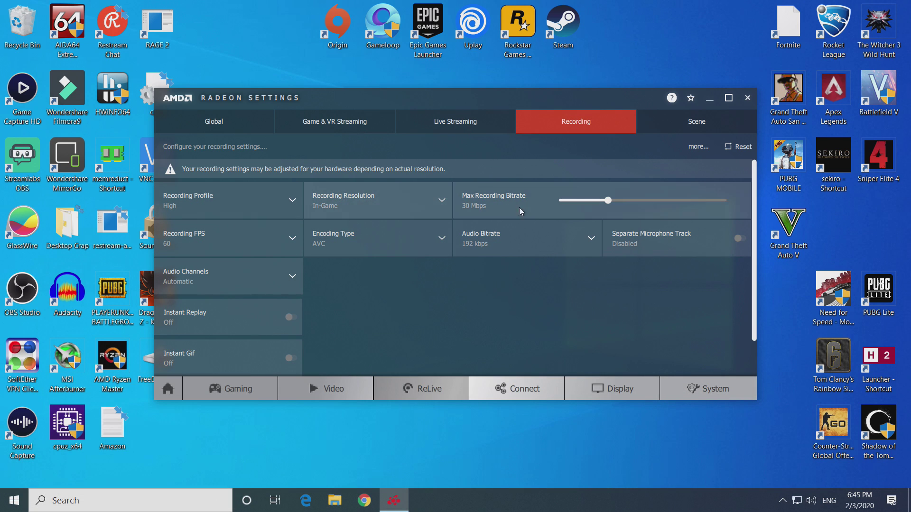
click(676, 121)
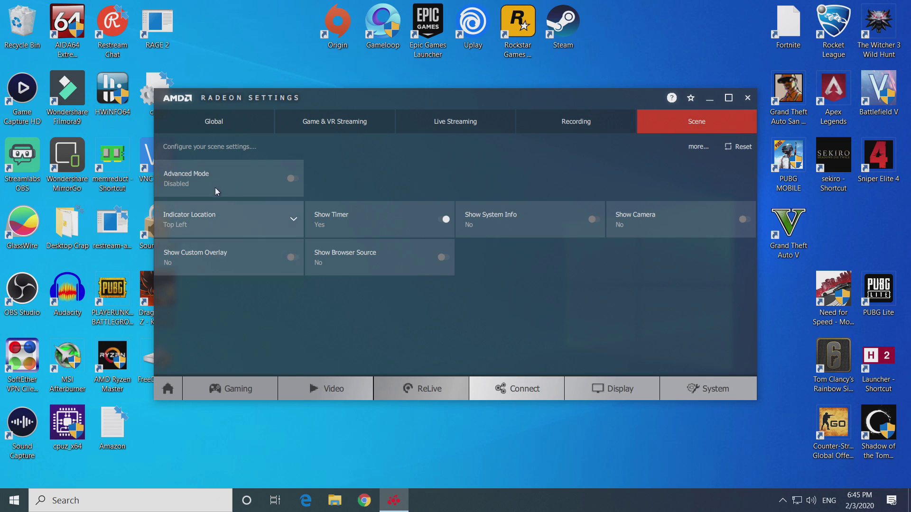
click(291, 178)
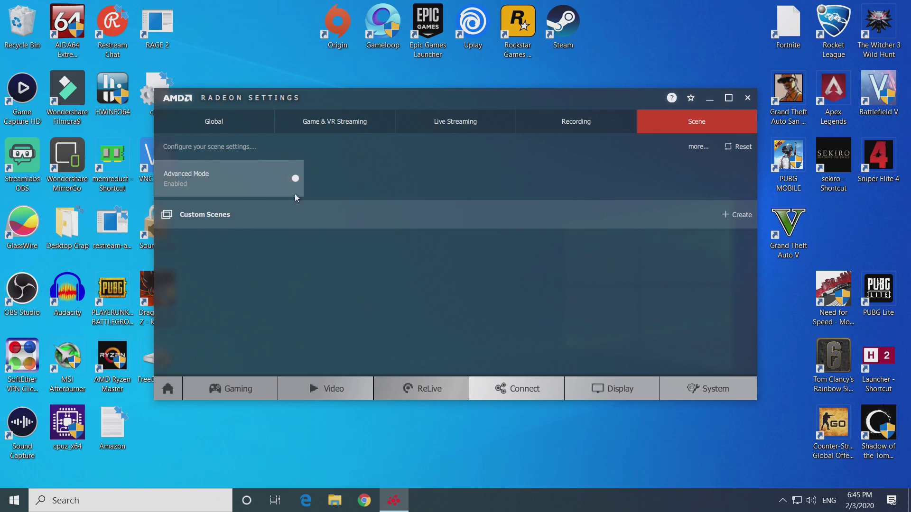
click(510, 223)
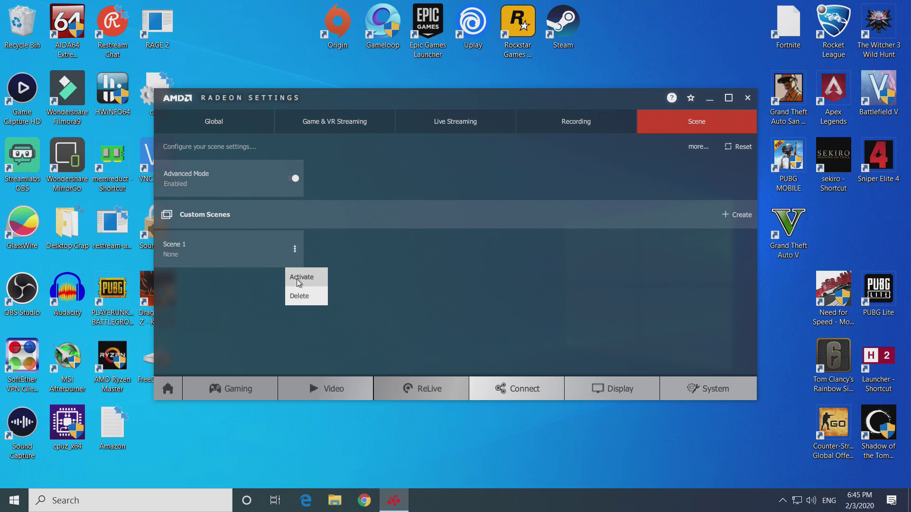
click(203, 257)
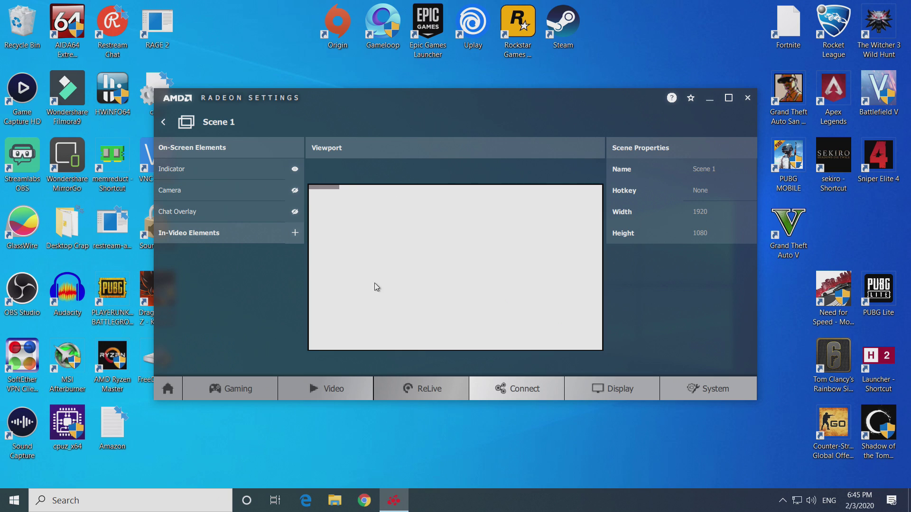
click(165, 122)
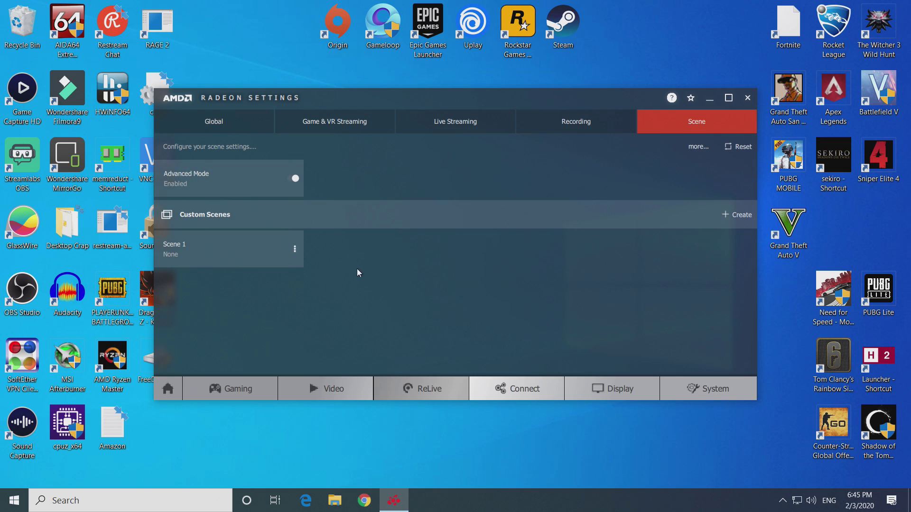
Delete the custom scene and disable Advanced Mode in the ReLive scene settings
click(294, 249)
click(295, 297)
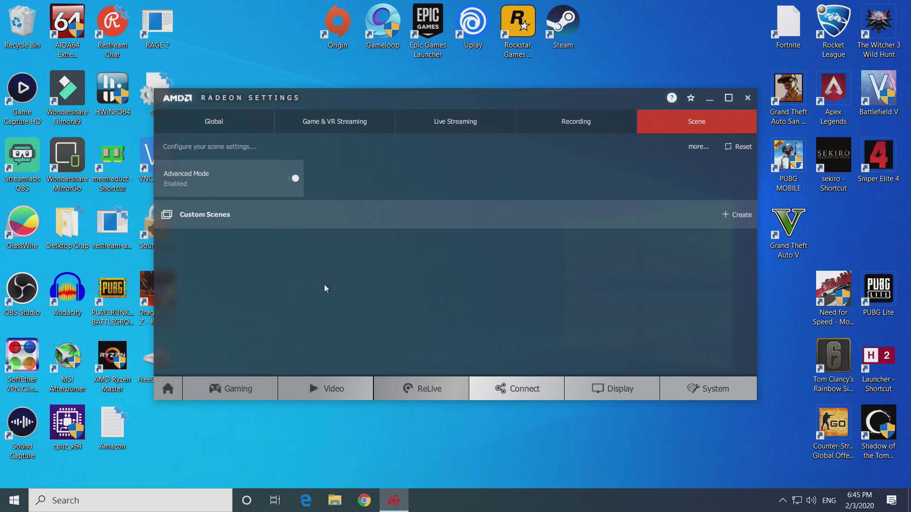
click(296, 180)
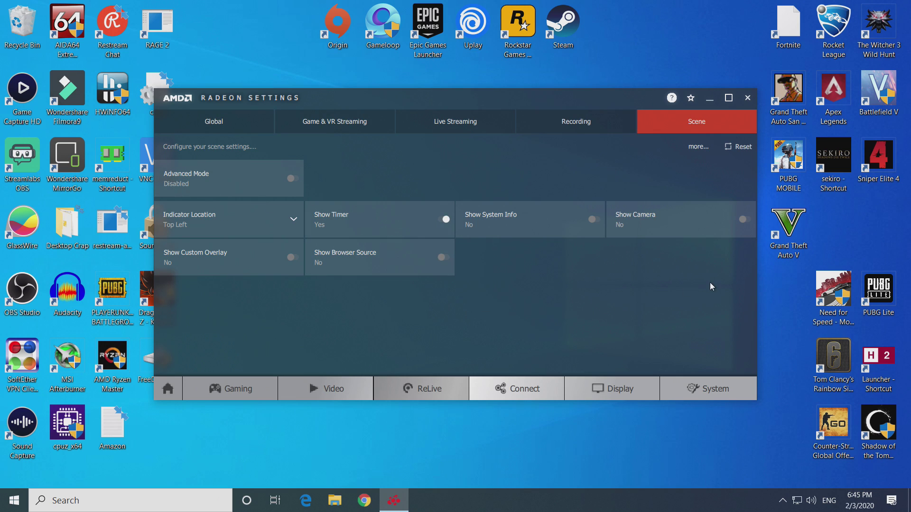
Close Radeon Settings and return to the desktop
click(740, 102)
right_click(431, 193)
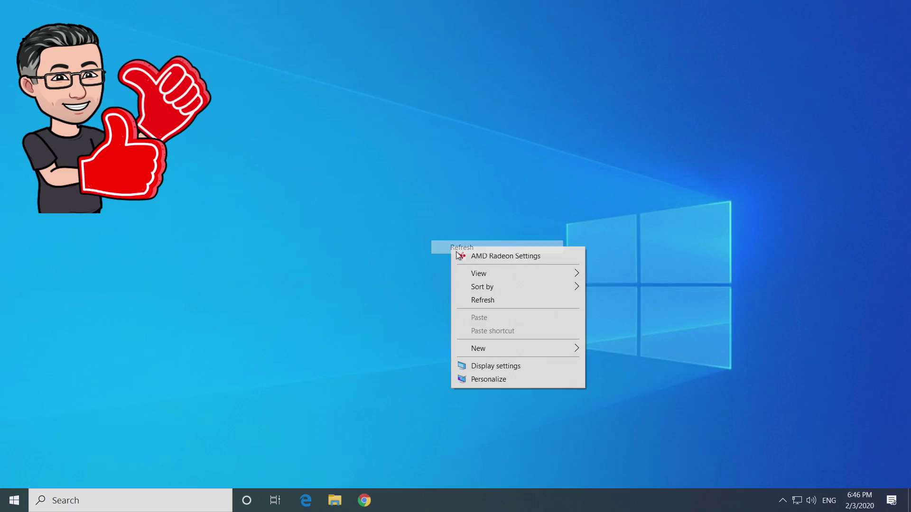